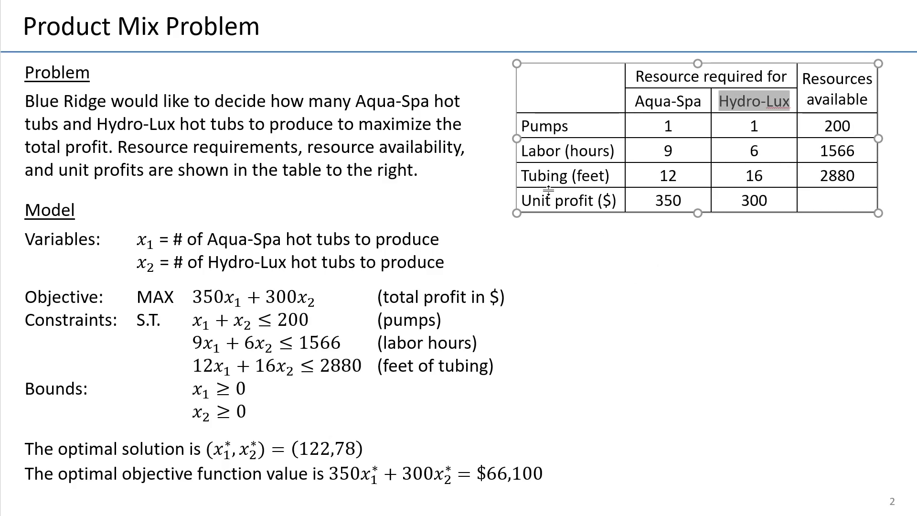
Highlight the Pumps, Labor and Tubing rows and the two variable definitions on the slide.
{"action": "left_click_drag", "start_coordinate": [549, 125], "coordinate": [835, 175]}
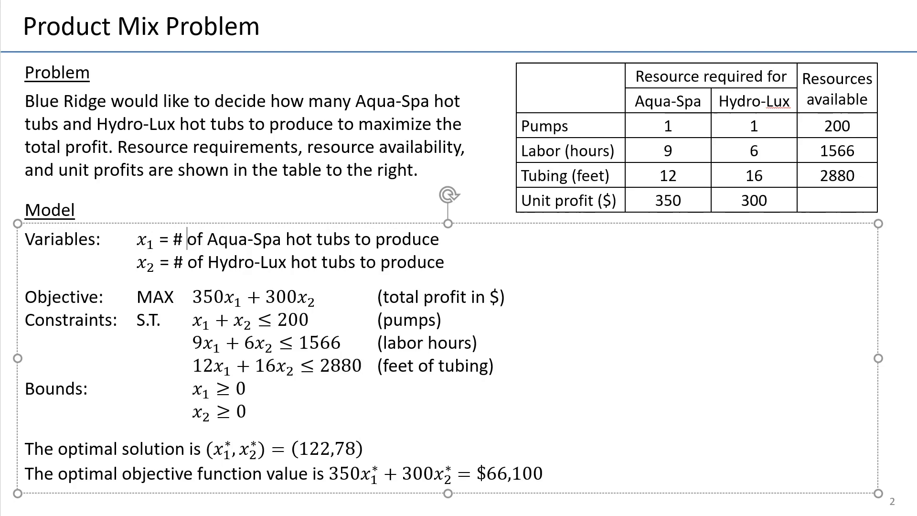
{"action": "left_click_drag", "start_coordinate": [137, 239], "coordinate": [447, 262]}
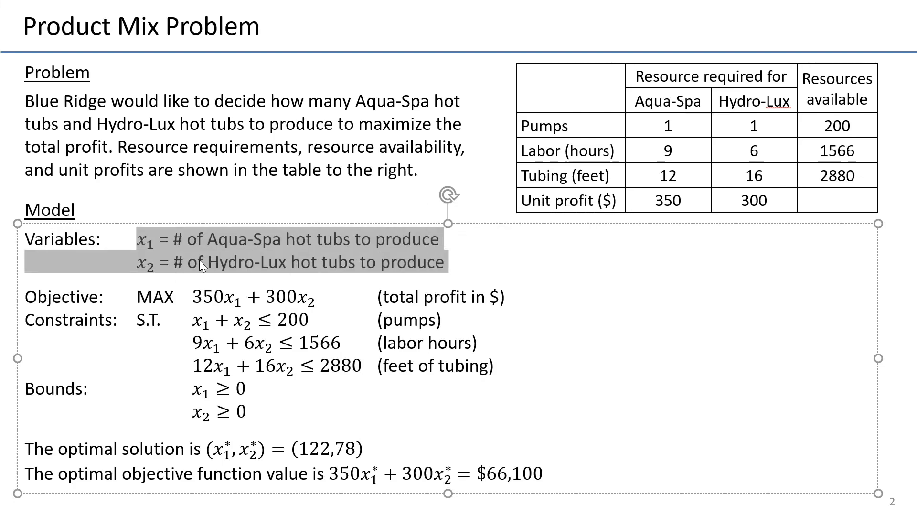
{"action": "left_click", "coordinate": [219, 262]}
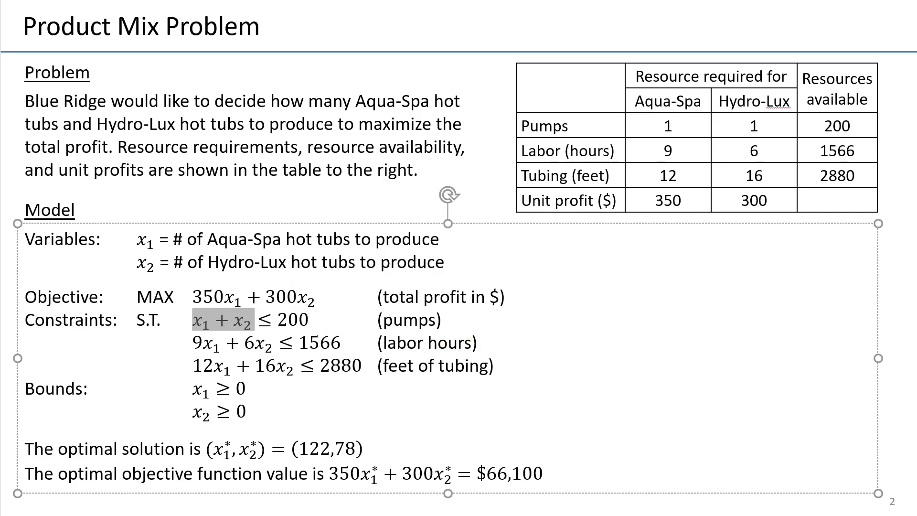
Highlight the pumps limit 200, the labor and tubing constraints, and the optimal solution 122, 78.
{"action": "double_click", "coordinate": [293, 319]}
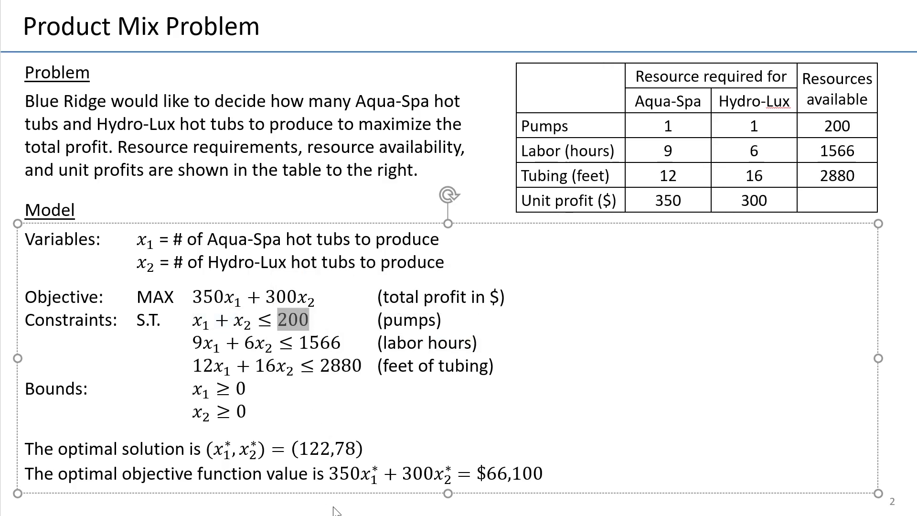
{"action": "left_click_drag", "start_coordinate": [28, 342], "coordinate": [362, 366]}
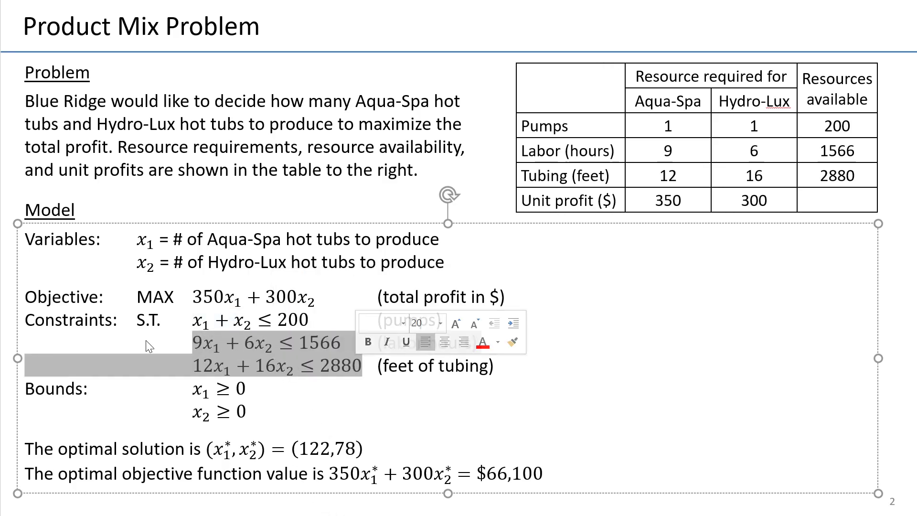
{"action": "left_click", "coordinate": [245, 388]}
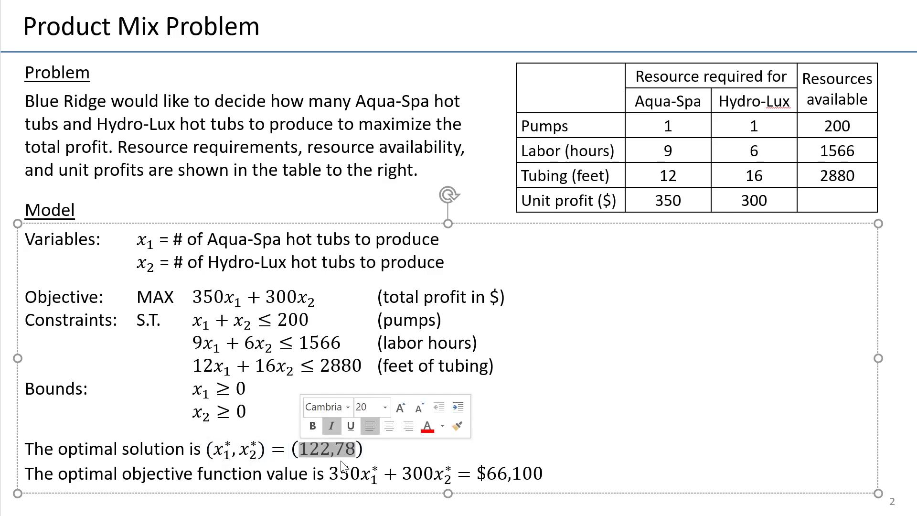
{"action": "left_click", "coordinate": [363, 449]}
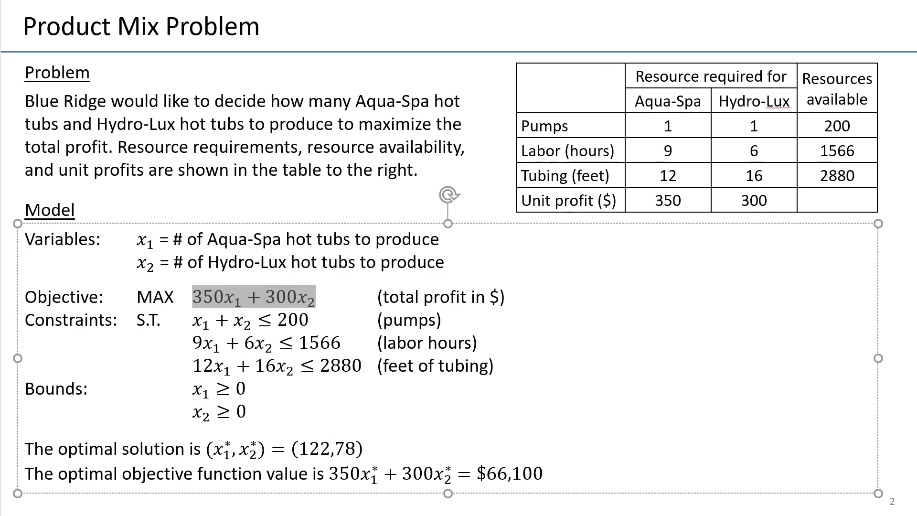
{"action": "left_click_drag", "start_coordinate": [356, 449], "coordinate": [299, 449]}
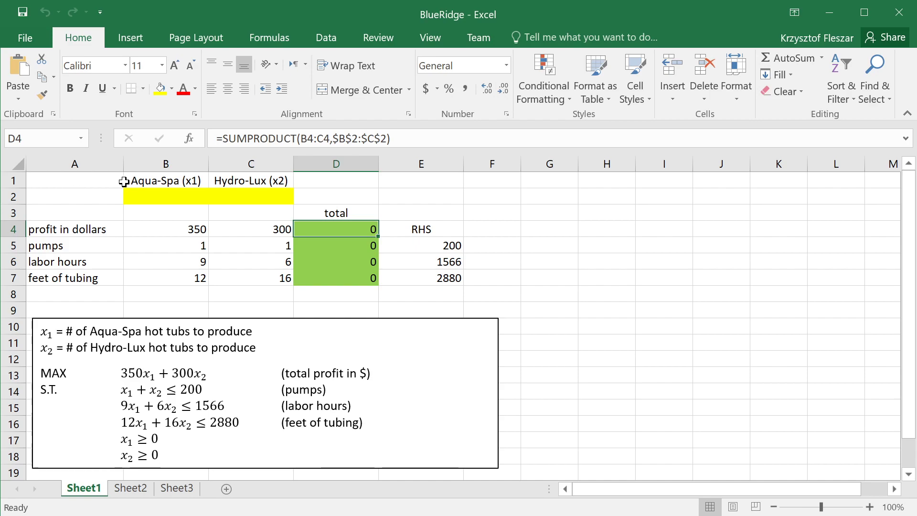
{"action": "left_click", "coordinate": [168, 163]}
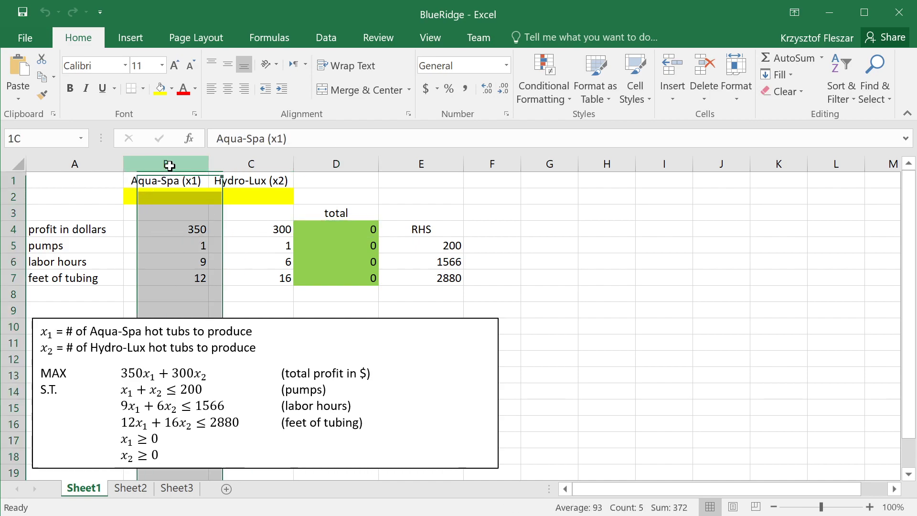
{"action": "left_click", "coordinate": [256, 157]}
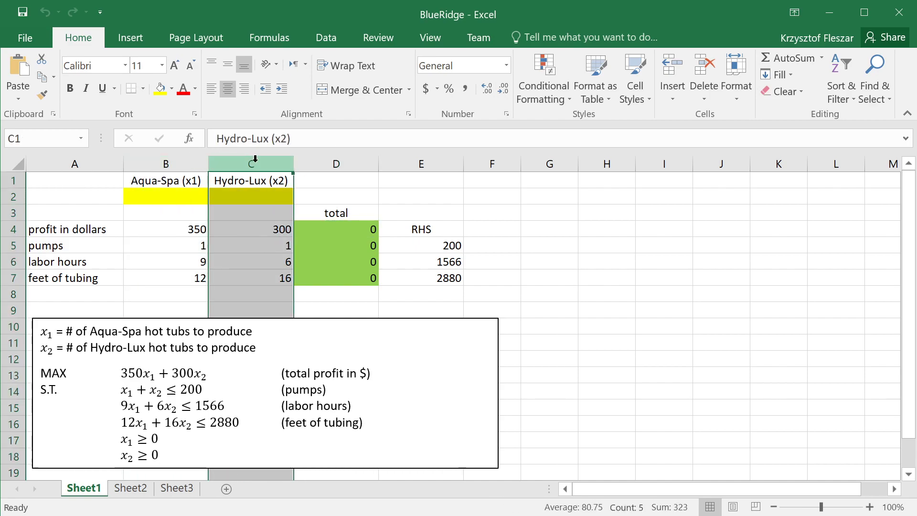
{"action": "left_click", "coordinate": [167, 224]}
{"action": "left_click_drag", "start_coordinate": [160, 191], "coordinate": [270, 191]}
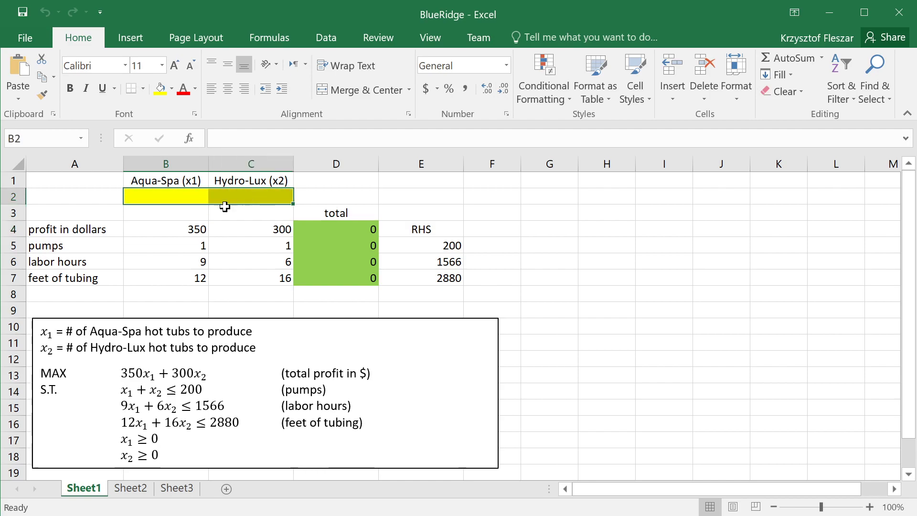
{"action": "left_click", "coordinate": [203, 196]}
{"action": "left_click", "coordinate": [234, 197]}
{"action": "left_click", "coordinate": [166, 200]}
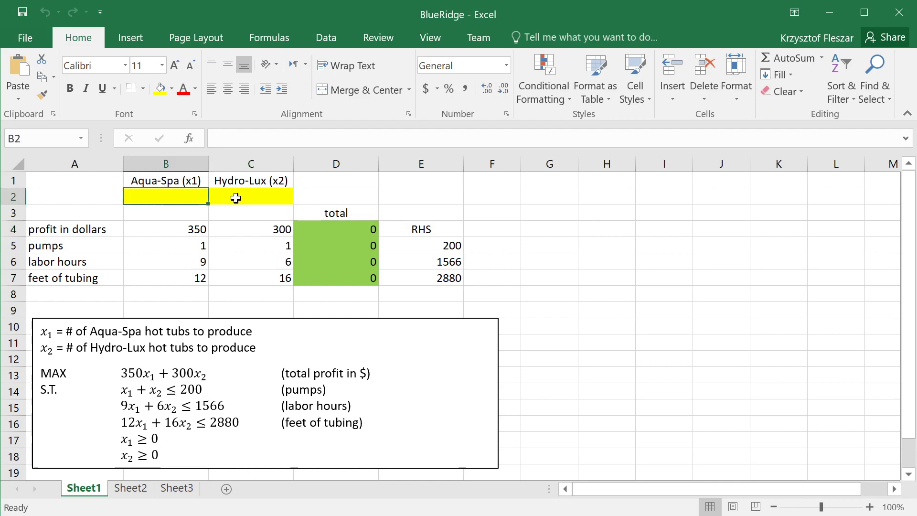
{"action": "left_click", "coordinate": [236, 197]}
{"action": "left_click", "coordinate": [172, 195]}
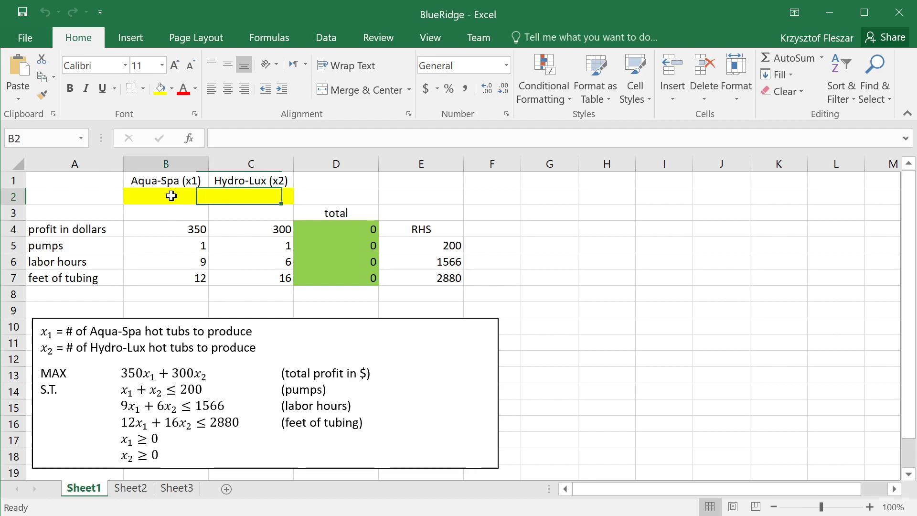
{"action": "left_click", "coordinate": [253, 199]}
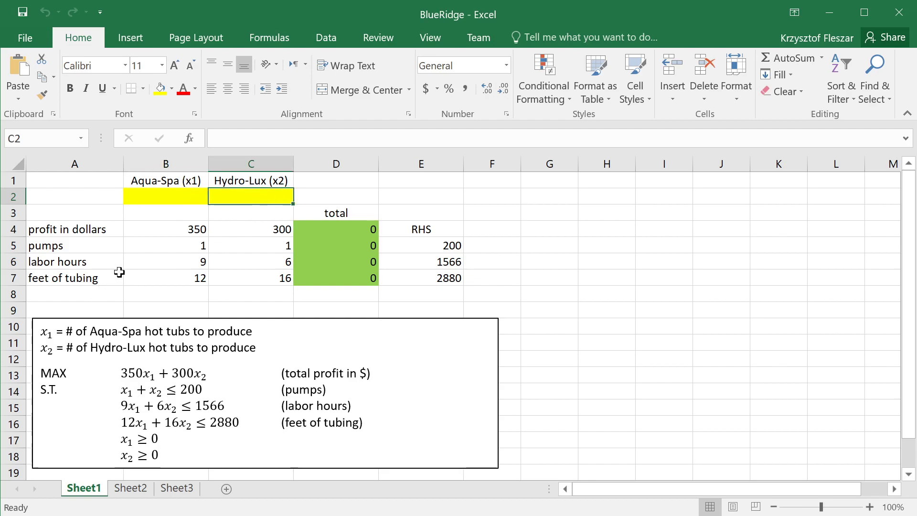
{"action": "left_click_drag", "start_coordinate": [148, 229], "coordinate": [285, 280]}
{"action": "left_click", "coordinate": [177, 250]}
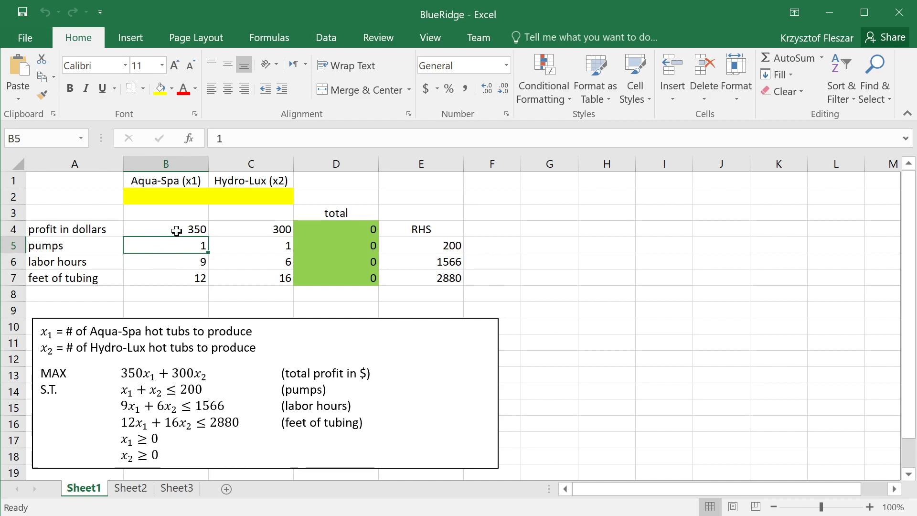
{"action": "left_click_drag", "start_coordinate": [50, 229], "coordinate": [372, 230]}
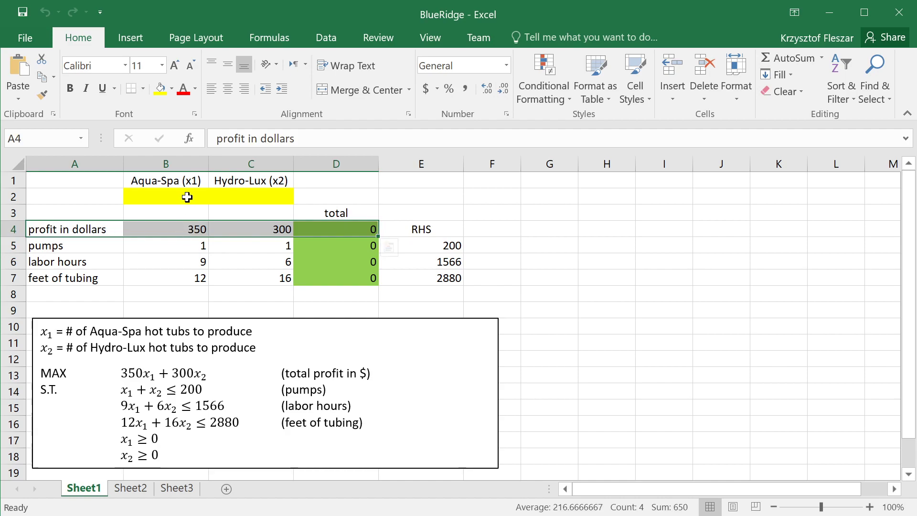
{"action": "left_click", "coordinate": [345, 229]}
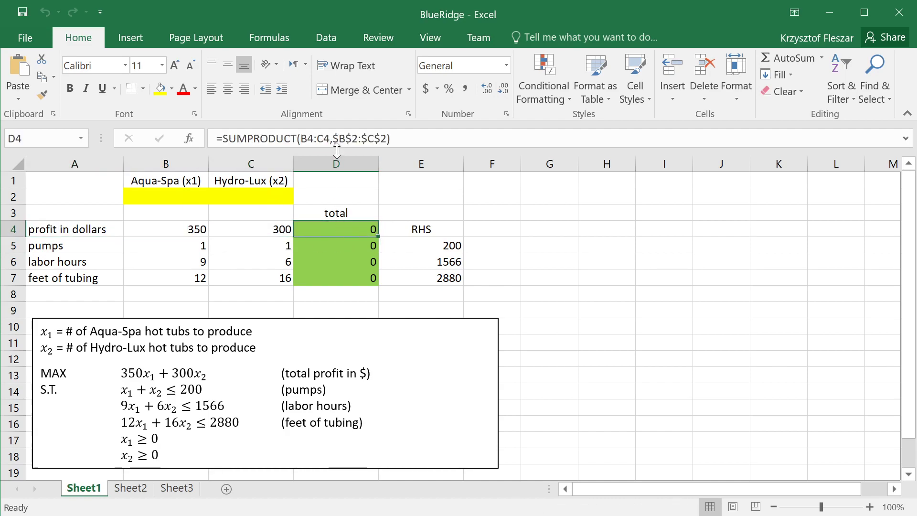
{"action": "left_click_drag", "start_coordinate": [392, 139], "coordinate": [215, 139]}
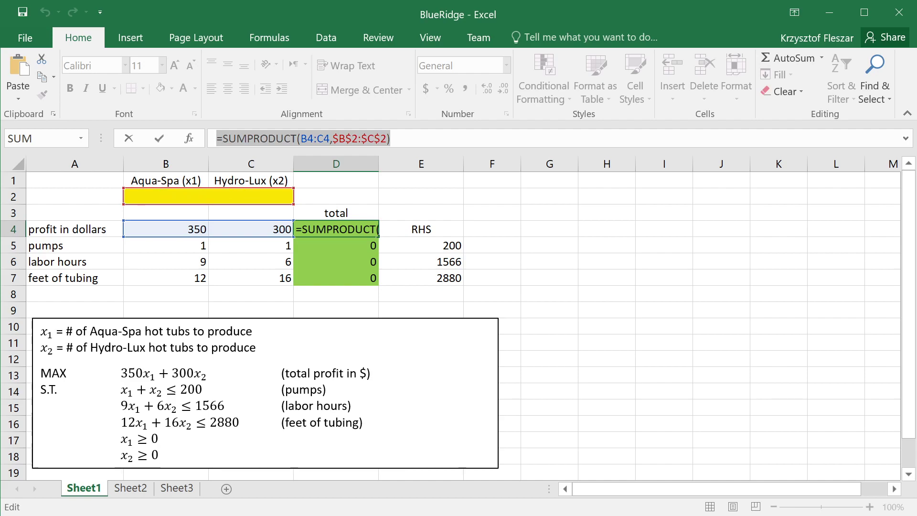
{"action": "key", "text": "ctrl+Return"}
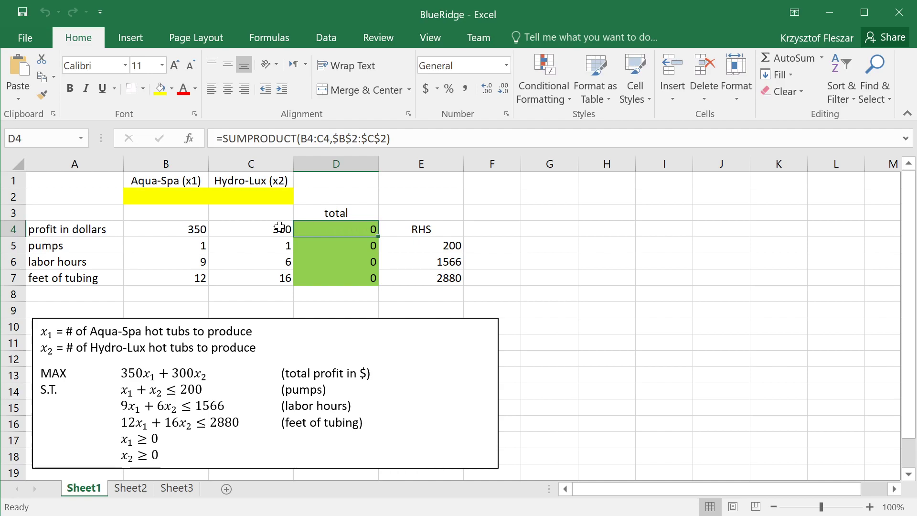
{"action": "left_click", "coordinate": [177, 195]}
{"action": "type", "text": "1"}
{"action": "left_click", "coordinate": [345, 274]}
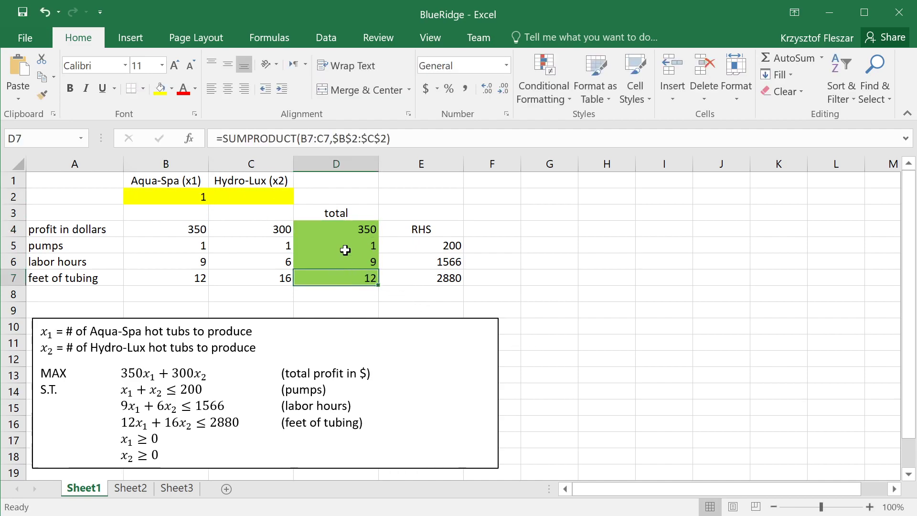
{"action": "left_click", "coordinate": [351, 233]}
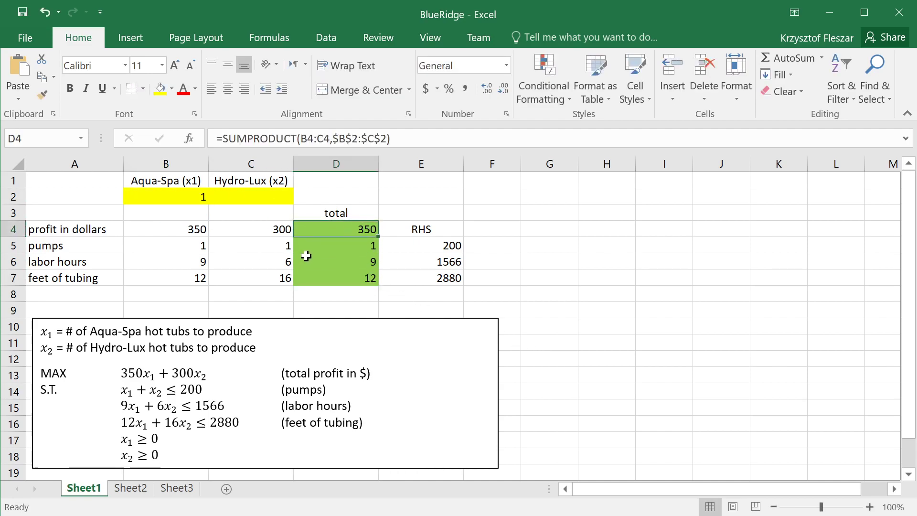
{"action": "left_click", "coordinate": [249, 193]}
{"action": "type", "text": "0"}
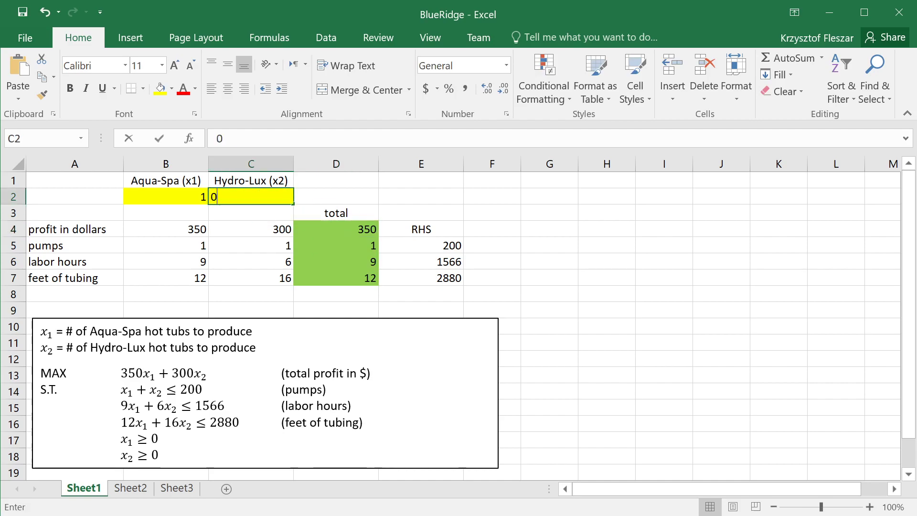
{"action": "left_click", "coordinate": [267, 245]}
{"action": "left_click", "coordinate": [363, 245]}
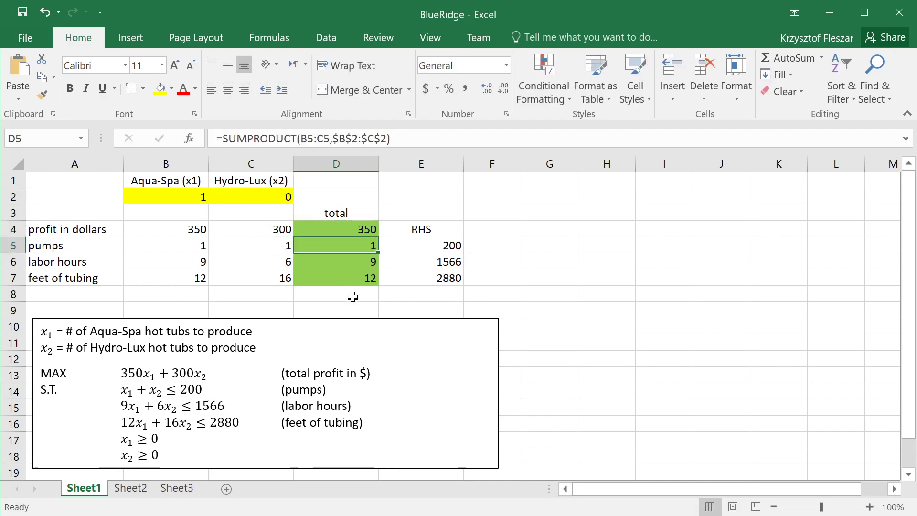
{"action": "left_click", "coordinate": [360, 229]}
{"action": "double_click", "coordinate": [361, 229]}
{"action": "left_click", "coordinate": [362, 245]}
{"action": "double_click", "coordinate": [361, 244]}
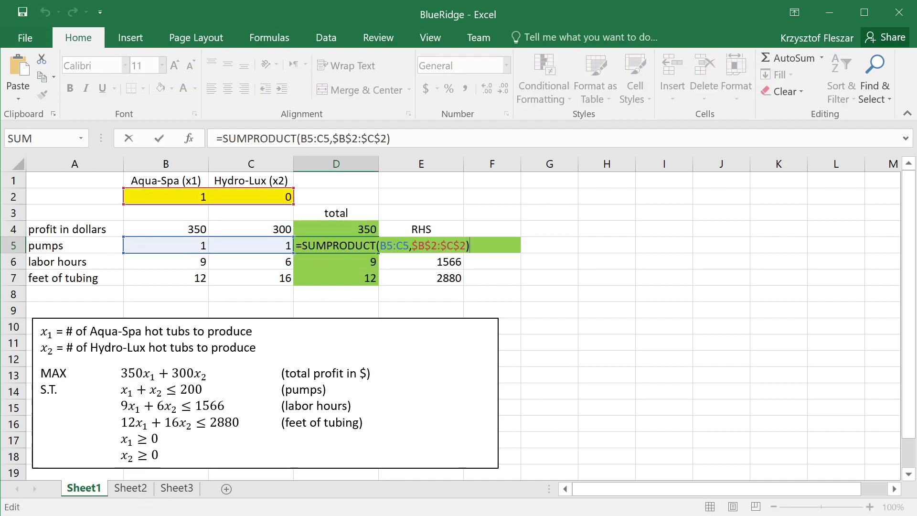
{"action": "key", "text": "Escape"}
{"action": "left_click", "coordinate": [360, 261]}
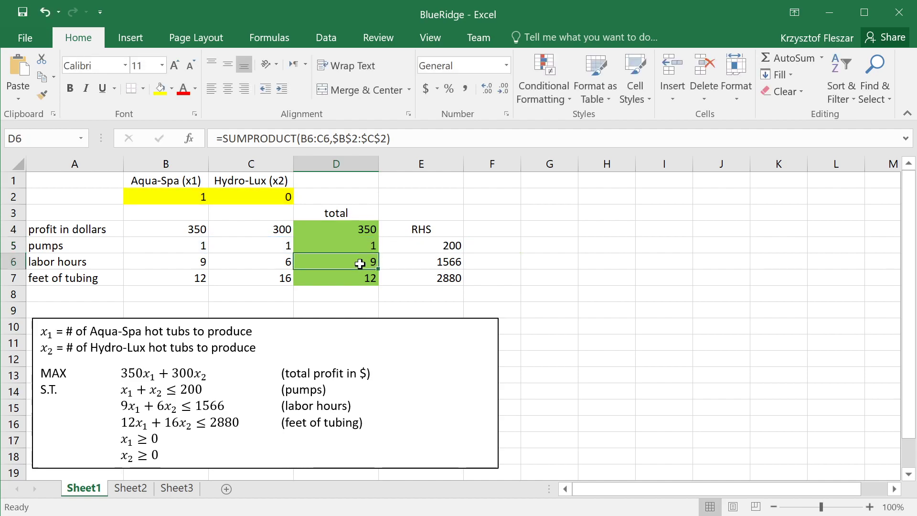
{"action": "left_click", "coordinate": [367, 279]}
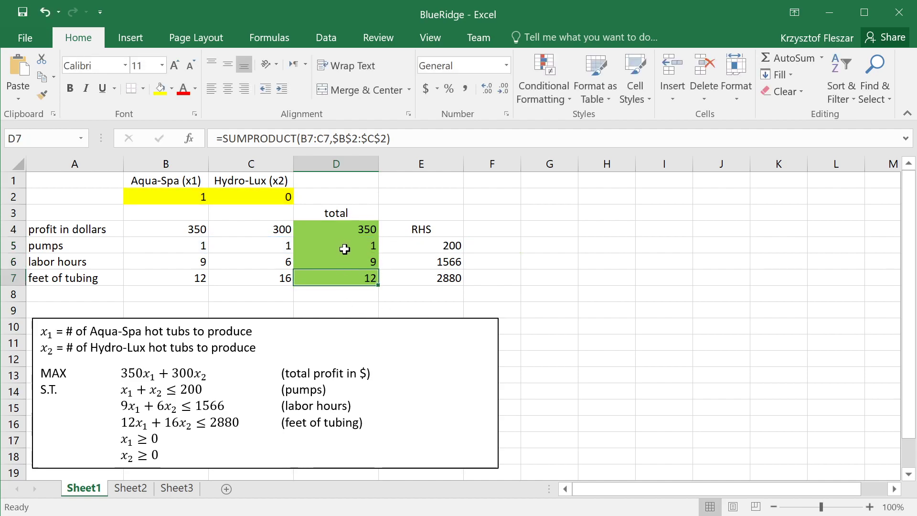
{"action": "key", "text": "F2"}
{"action": "key", "text": "Escape"}
{"action": "left_click_drag", "start_coordinate": [352, 243], "coordinate": [358, 275]}
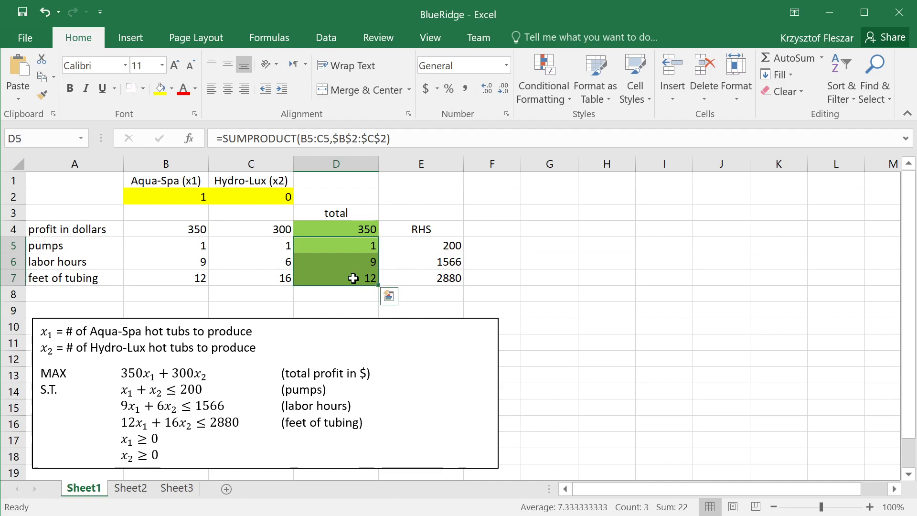
{"action": "left_click", "coordinate": [365, 244]}
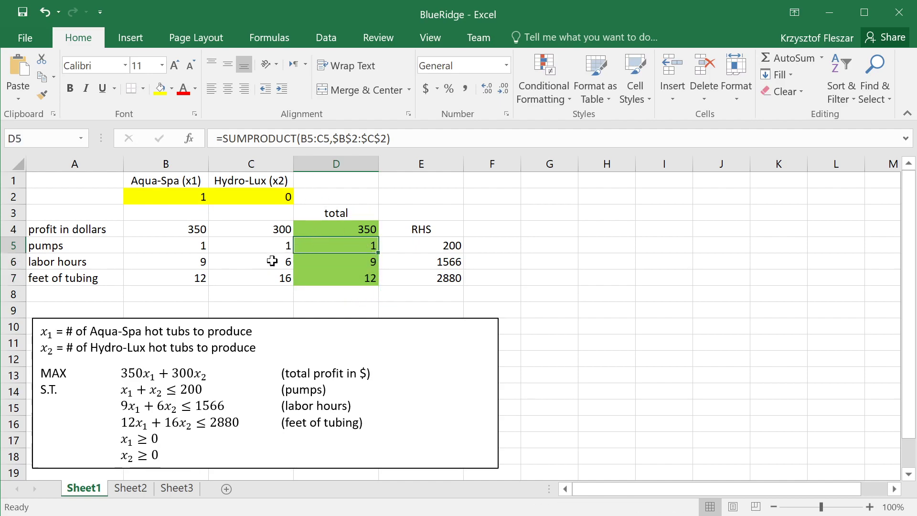
{"action": "left_click", "coordinate": [359, 263]}
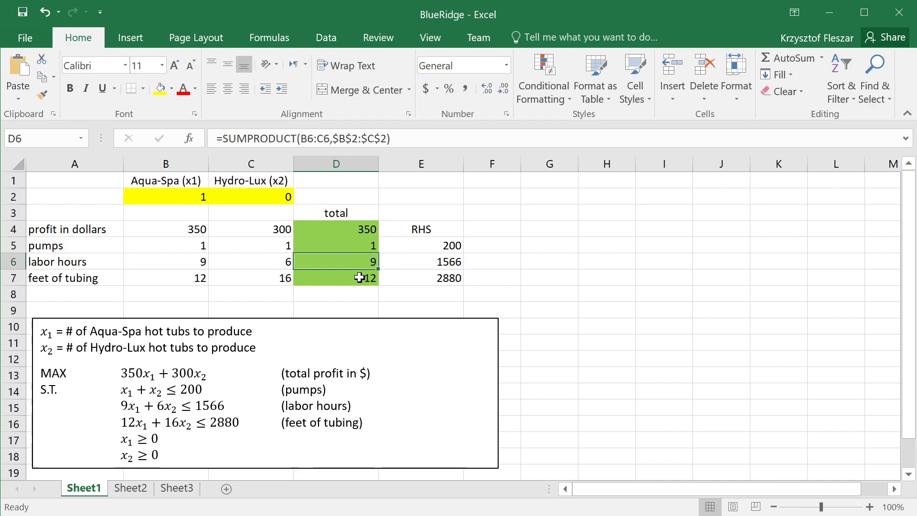
{"action": "left_click", "coordinate": [359, 277]}
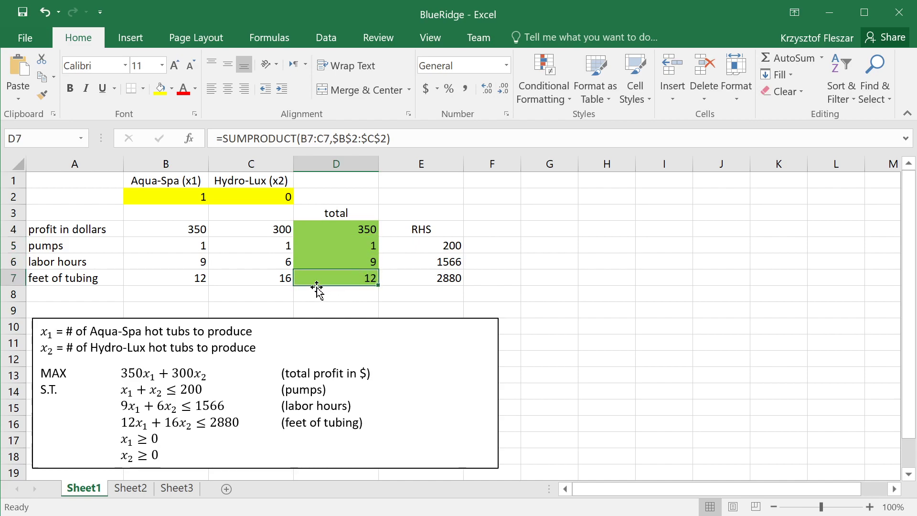
{"action": "left_click_drag", "start_coordinate": [176, 195], "coordinate": [203, 196]}
{"action": "left_click", "coordinate": [174, 196]}
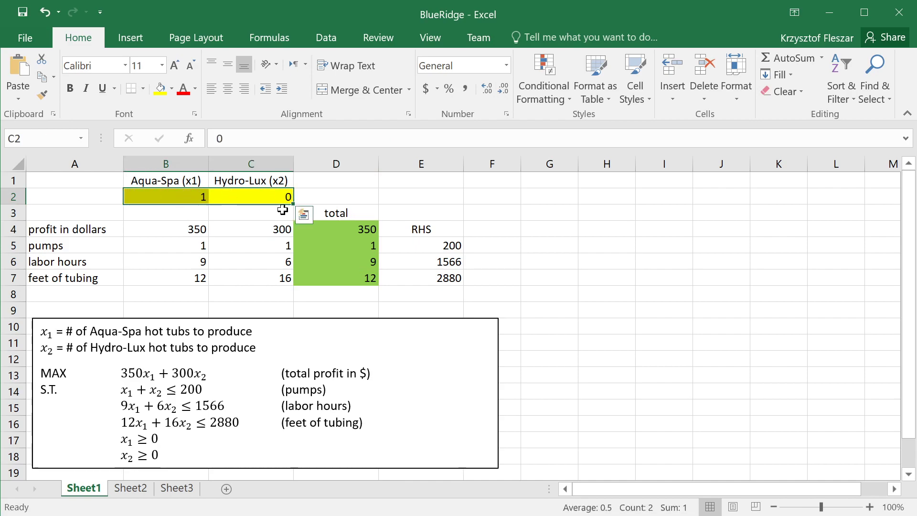
{"action": "left_click_drag", "start_coordinate": [437, 245], "coordinate": [446, 278]}
{"action": "left_click", "coordinate": [419, 251]}
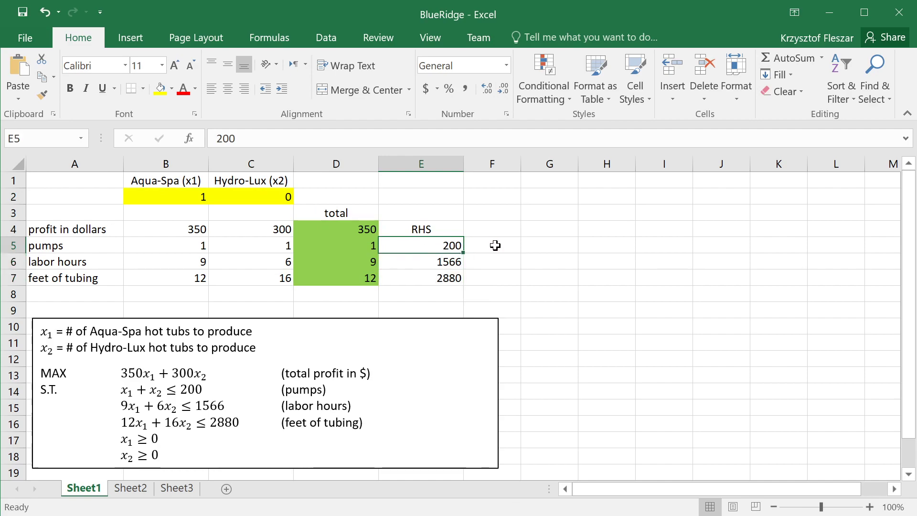
{"action": "left_click", "coordinate": [448, 259]}
{"action": "left_click", "coordinate": [443, 282]}
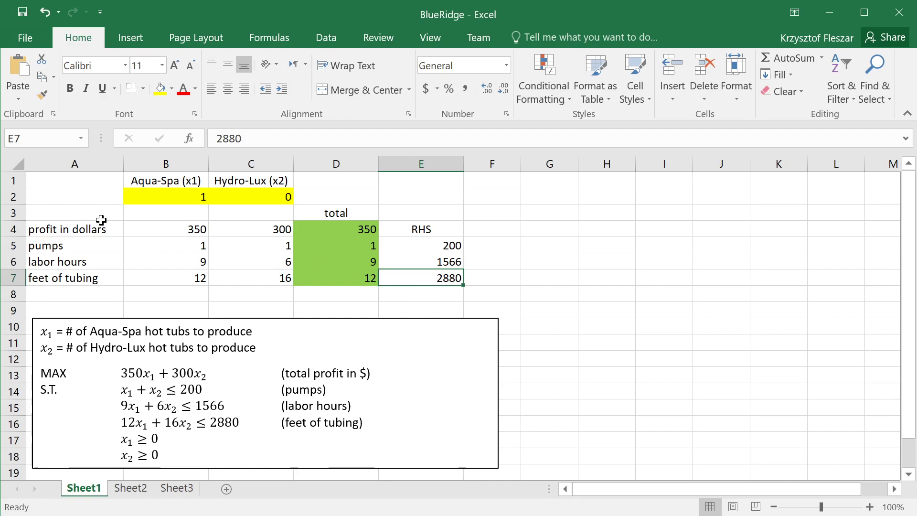
{"action": "left_click_drag", "start_coordinate": [76, 180], "coordinate": [418, 282]}
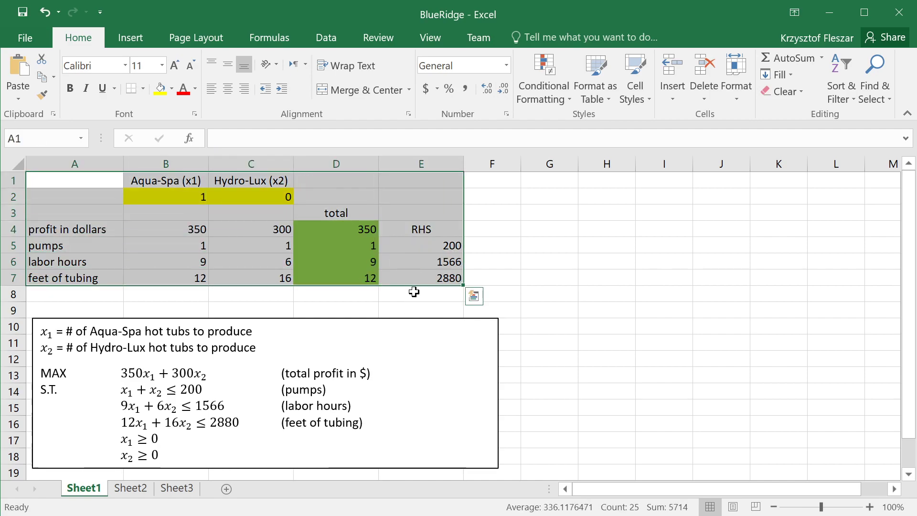
Enable the Solver Add-in via Excel Options > Add-ins > Manage Excel Add-ins.
{"action": "left_click", "coordinate": [439, 295]}
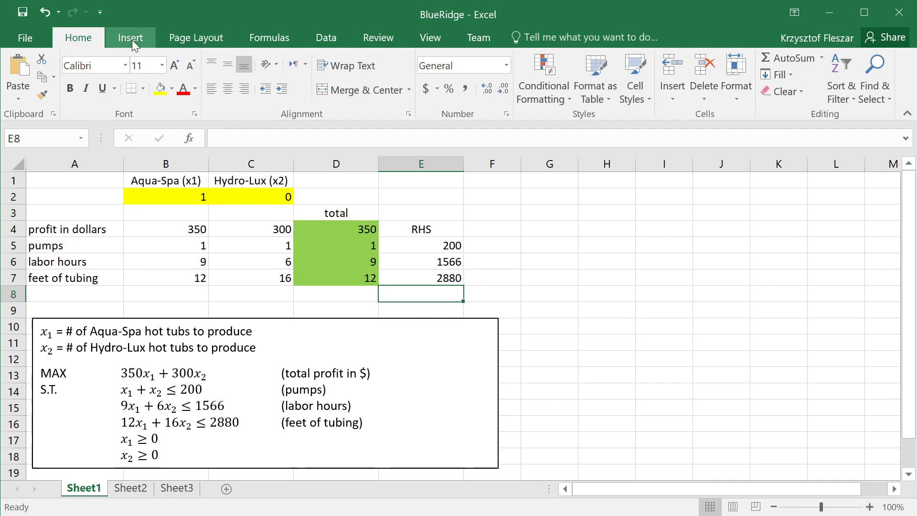
{"action": "left_click", "coordinate": [328, 40]}
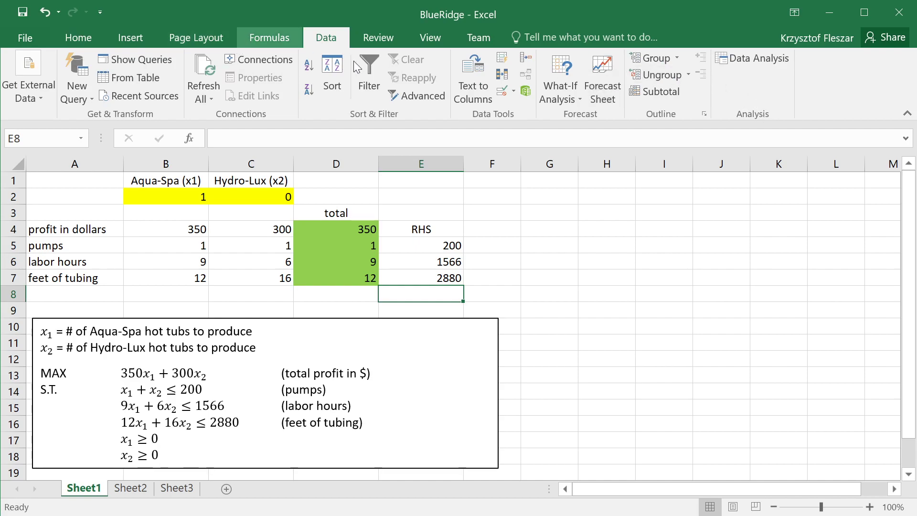
{"action": "left_click", "coordinate": [24, 37]}
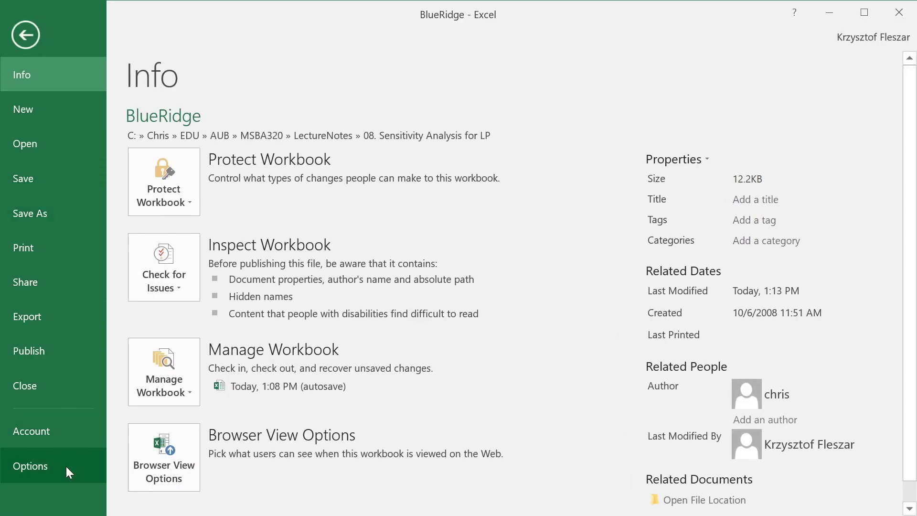
{"action": "left_click", "coordinate": [58, 473]}
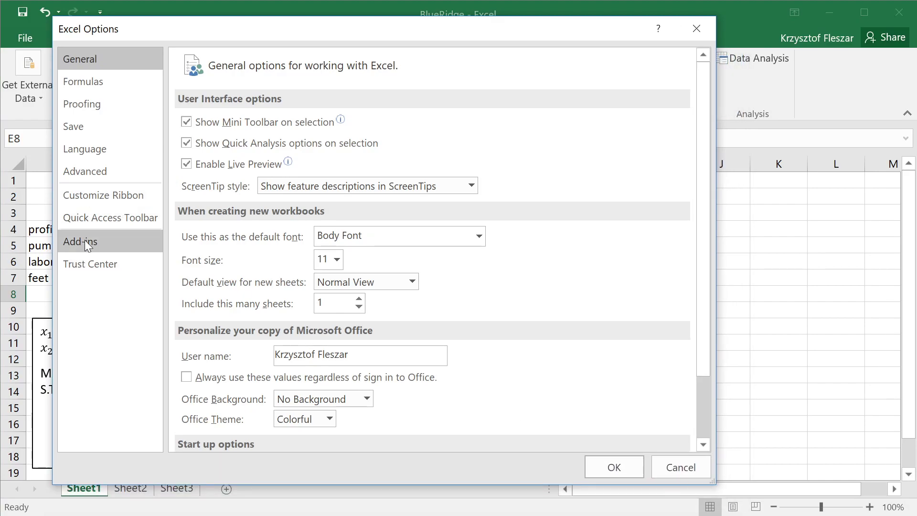
{"action": "left_click", "coordinate": [84, 239]}
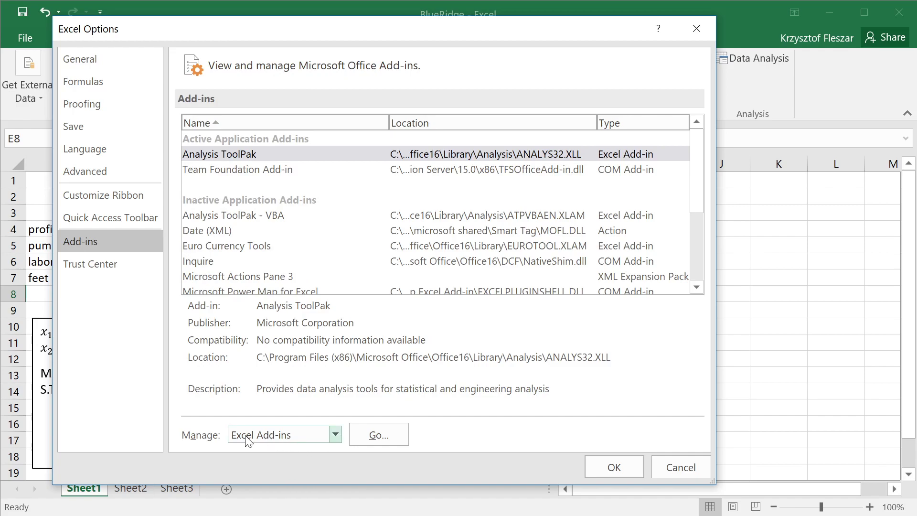
{"action": "left_click", "coordinate": [385, 437]}
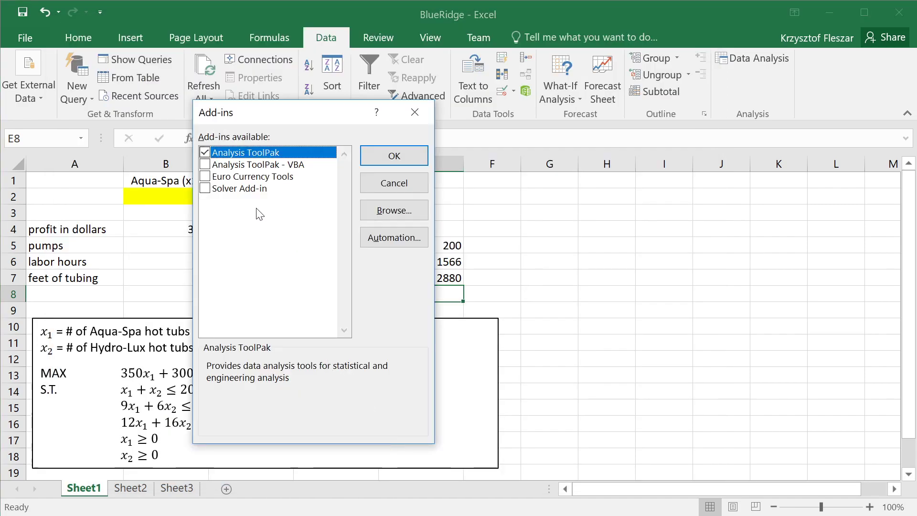
{"action": "left_click", "coordinate": [205, 189]}
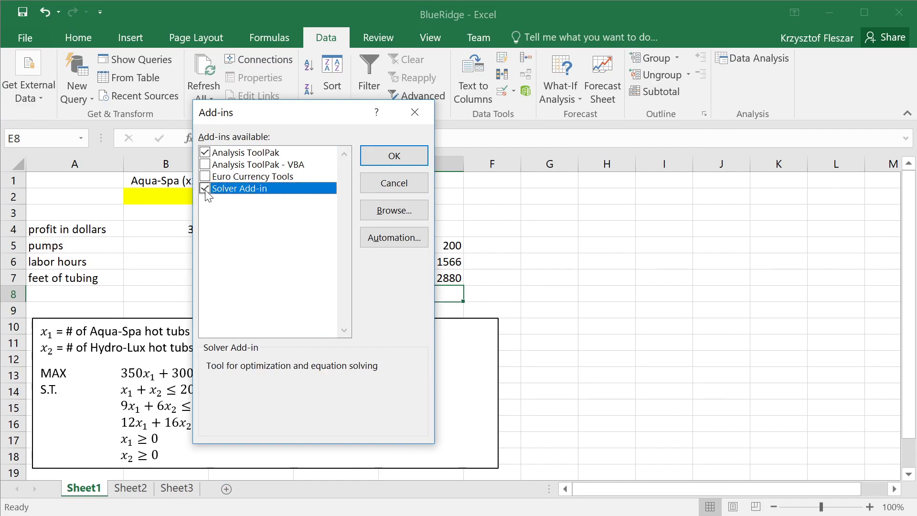
{"action": "left_click", "coordinate": [394, 157]}
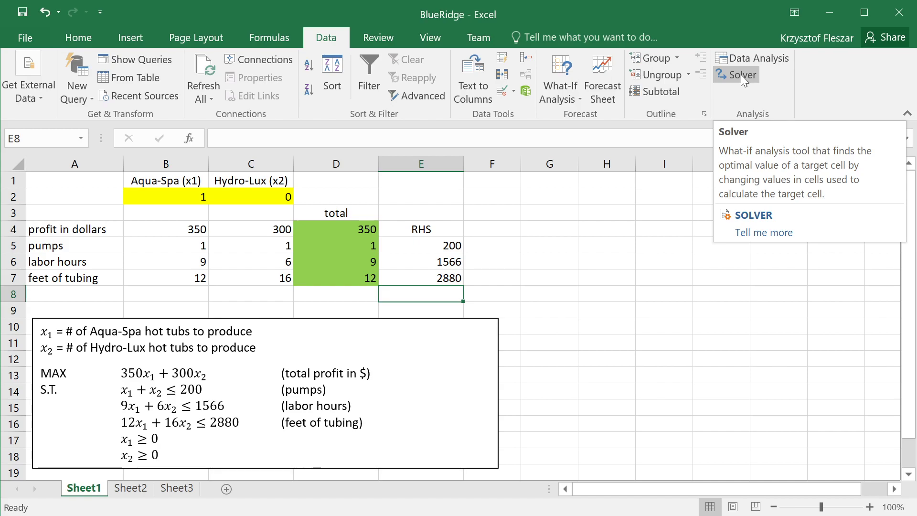
Open Solver and review the objective $D$4, maximized by changing cells $B$2:$C$2.
{"action": "left_click", "coordinate": [740, 75]}
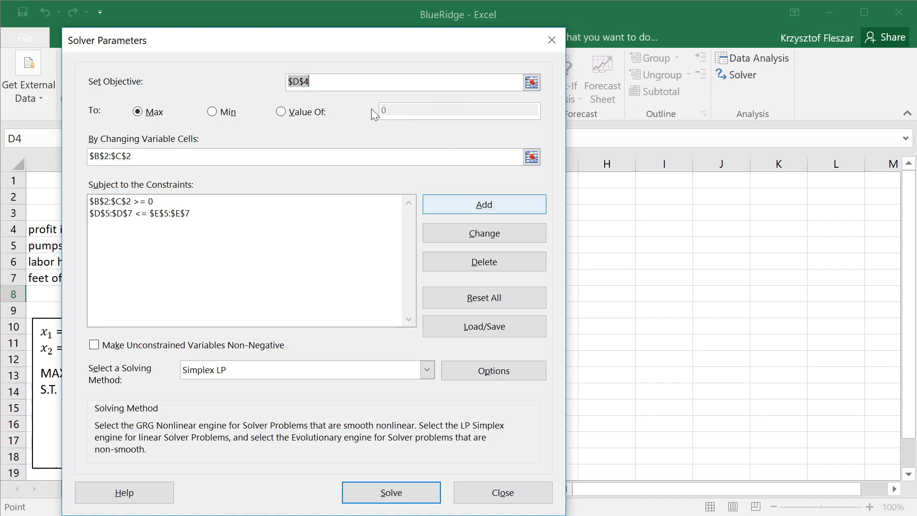
{"action": "left_click_drag", "start_coordinate": [320, 47], "coordinate": [665, 41]}
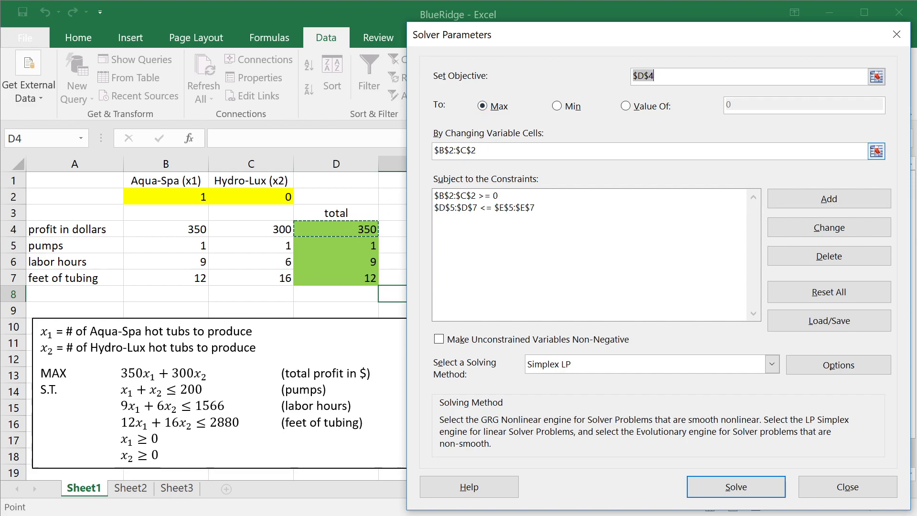
{"action": "key", "text": "Tab"}
{"action": "key", "text": "Tab"}
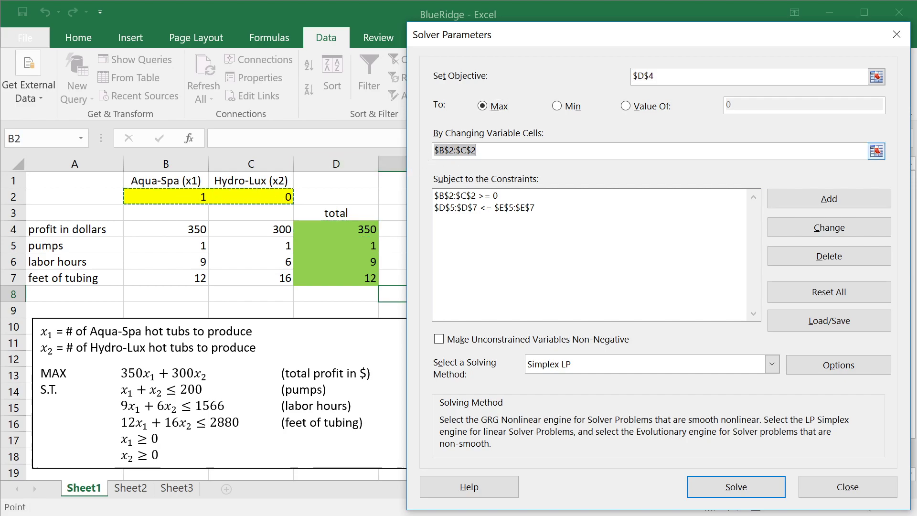
Inspect the resource constraint $D$5:$D$7 <= $E$5:$E$7 and close it unchanged.
{"action": "left_click", "coordinate": [501, 208]}
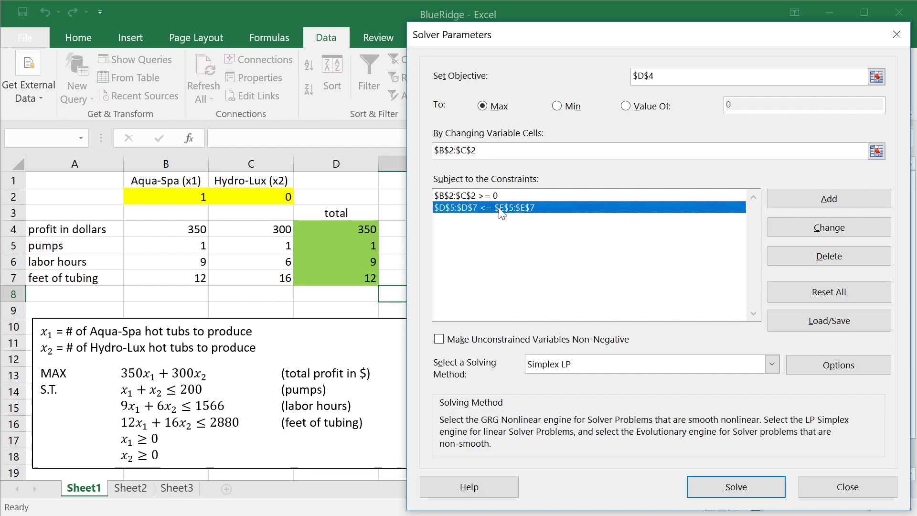
{"action": "left_click", "coordinate": [791, 229]}
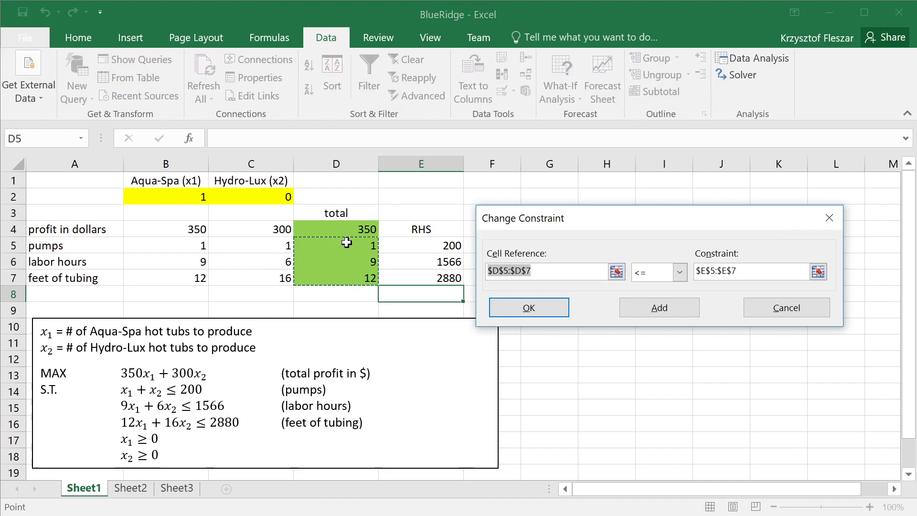
{"action": "key", "text": "Tab"}
{"action": "key", "text": "Tab"}
{"action": "key", "text": "shift+Tab"}
{"action": "key", "text": "shift+Tab"}
{"action": "key", "text": "Tab"}
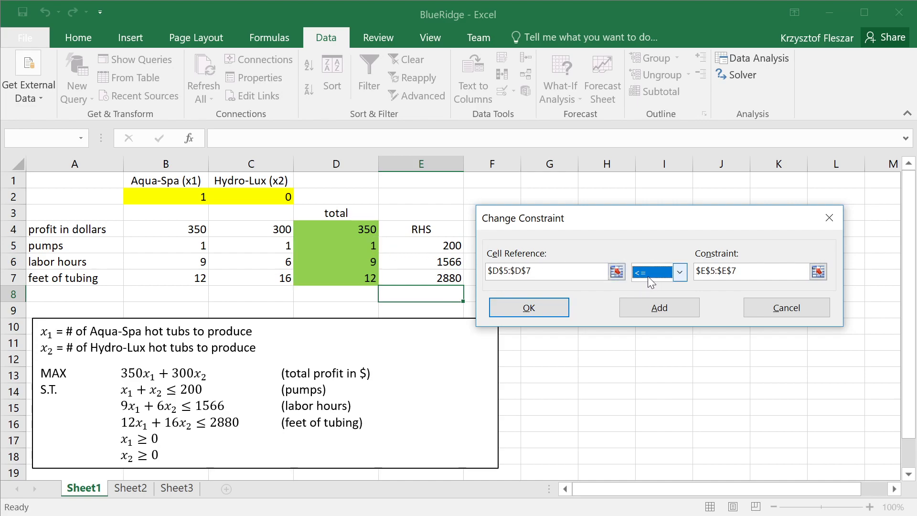
{"action": "key", "text": "Tab"}
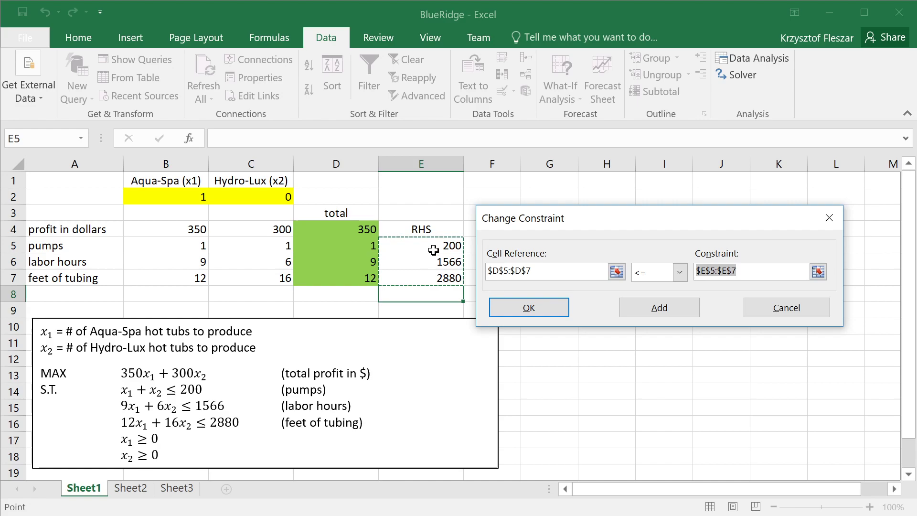
{"action": "left_click", "coordinate": [785, 308]}
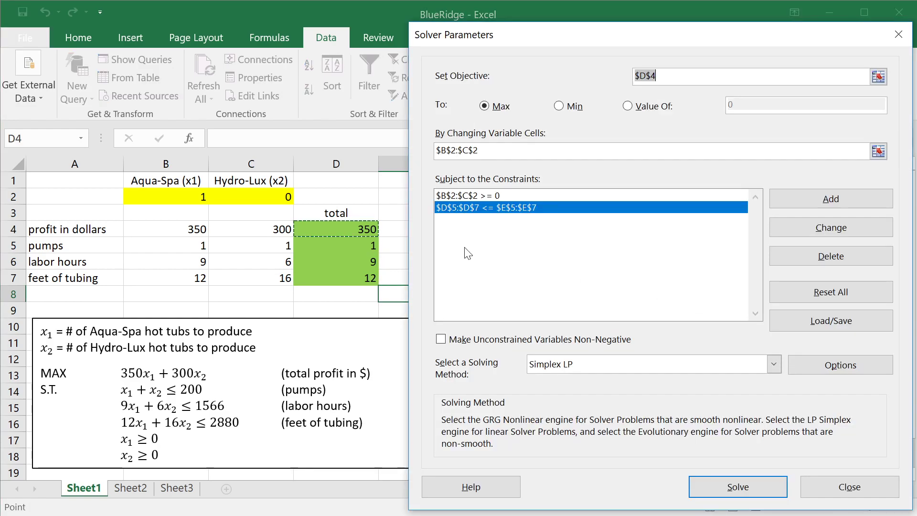
Inspect the non-negativity constraint $B$2:$C$2 >= 0 and close it unchanged.
{"action": "left_click", "coordinate": [483, 196]}
{"action": "left_click", "coordinate": [794, 229]}
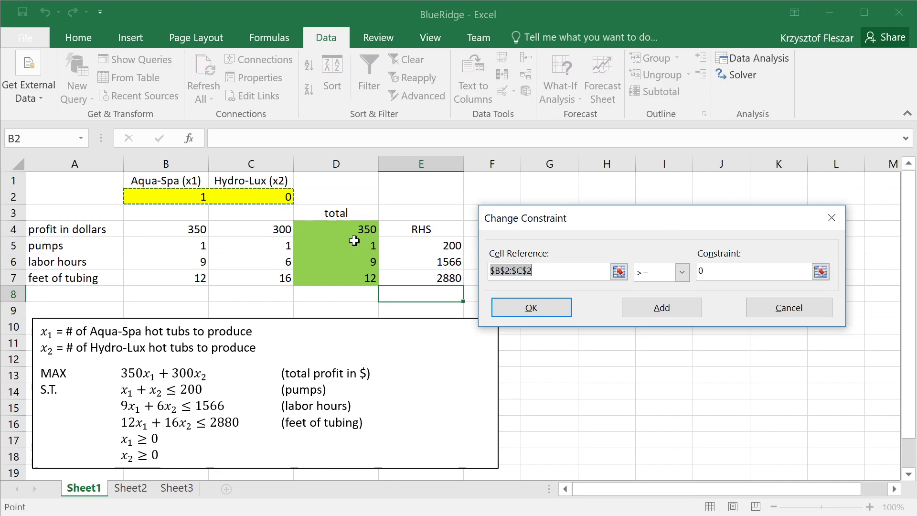
{"action": "left_click", "coordinate": [534, 307]}
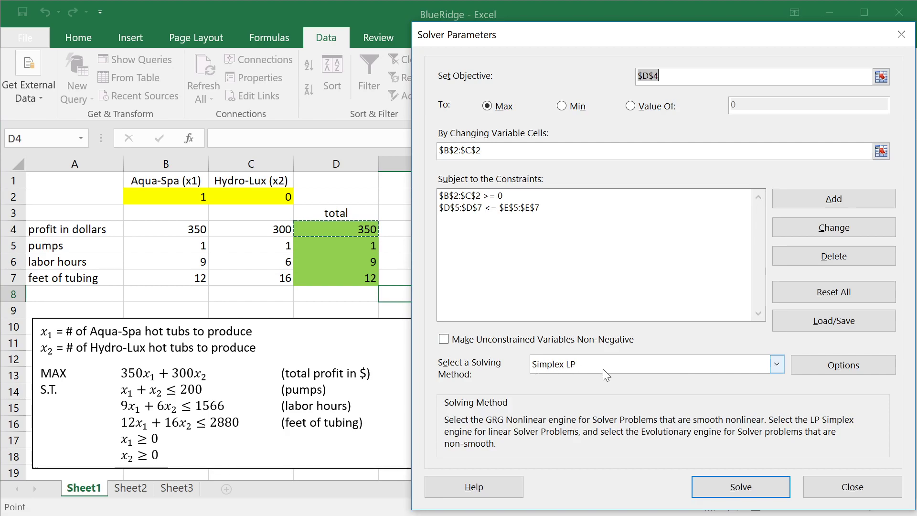
{"action": "left_click", "coordinate": [486, 197]}
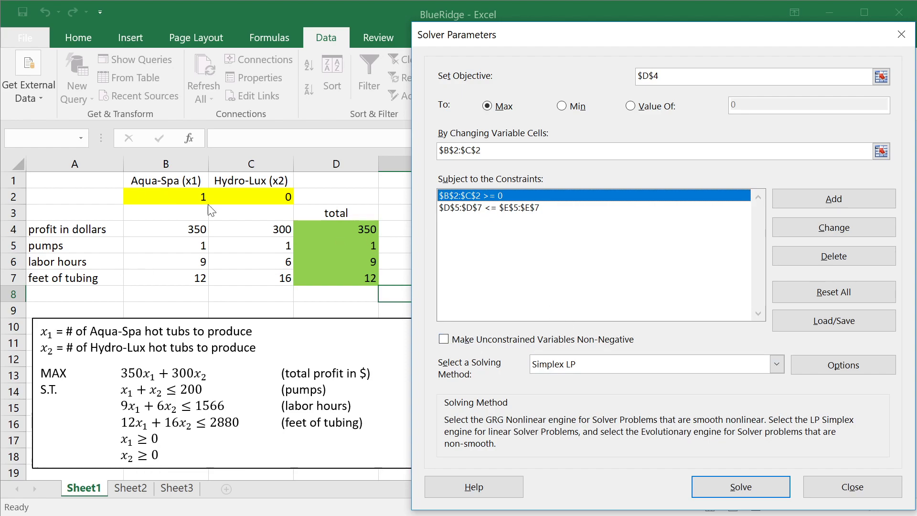
Solve for 122 Aqua-Spa and 78 Hydro-Lux (profit 66100), adding Answer and Sensitivity reports.
{"action": "left_click", "coordinate": [753, 486]}
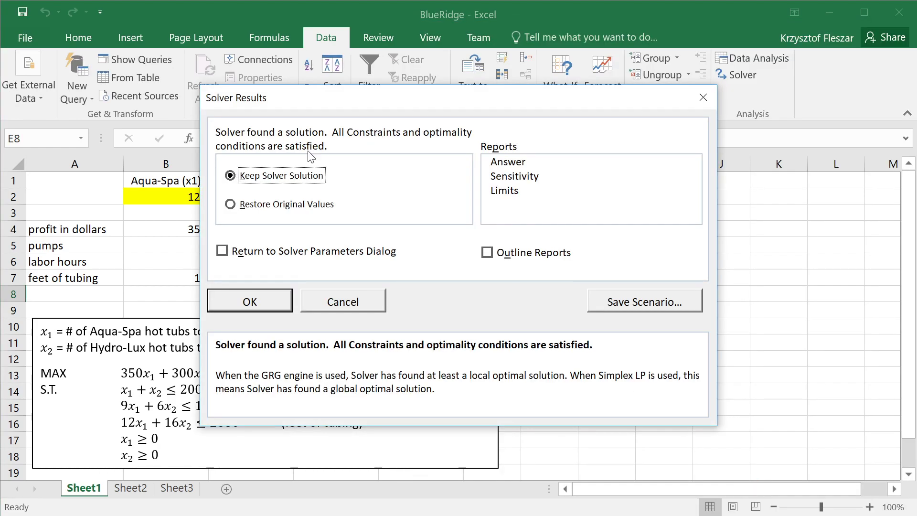
{"action": "left_click_drag", "start_coordinate": [291, 99], "coordinate": [406, 114]}
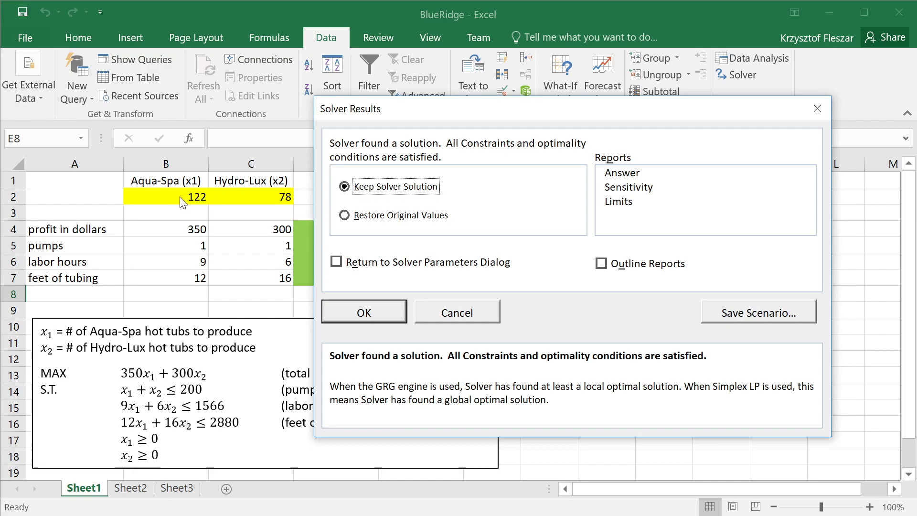
{"action": "left_click", "coordinate": [626, 173]}
{"action": "left_click", "coordinate": [626, 186]}
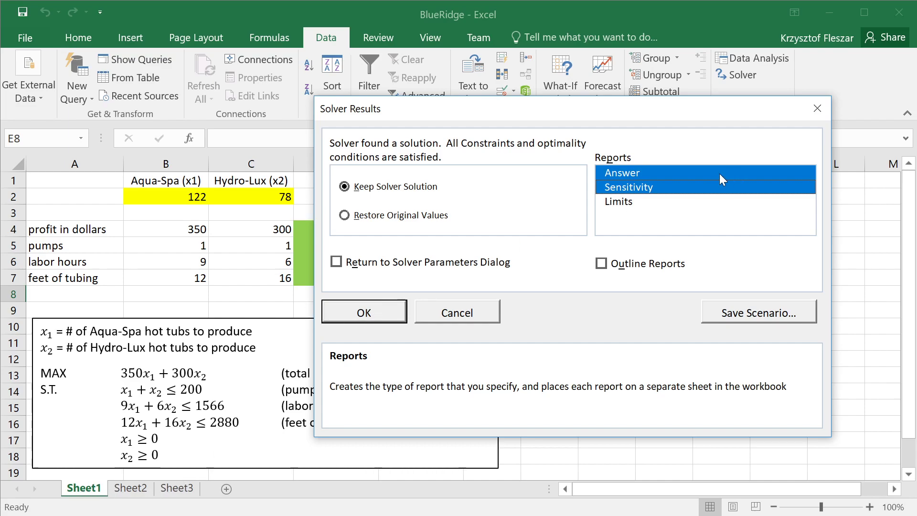
{"action": "left_click", "coordinate": [363, 313]}
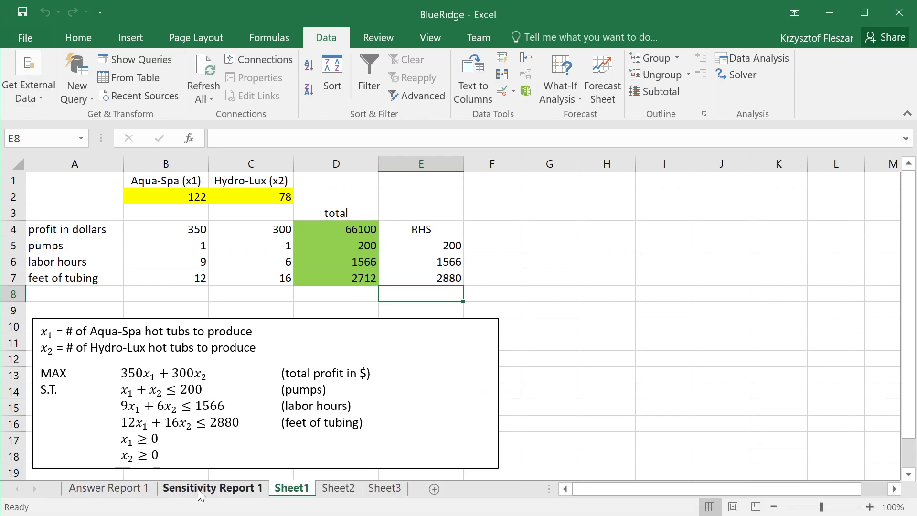
On Answer Report 1, mark final values 122 and 78 and each constraint's status and slack.
{"action": "left_click", "coordinate": [121, 490]}
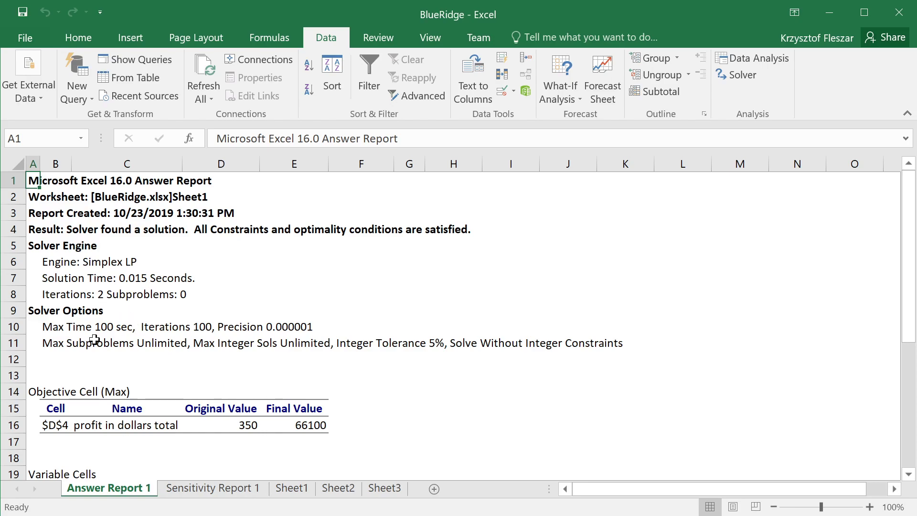
{"action": "scroll", "coordinate": [158, 294], "scroll_direction": "down", "scroll_amount": 1}
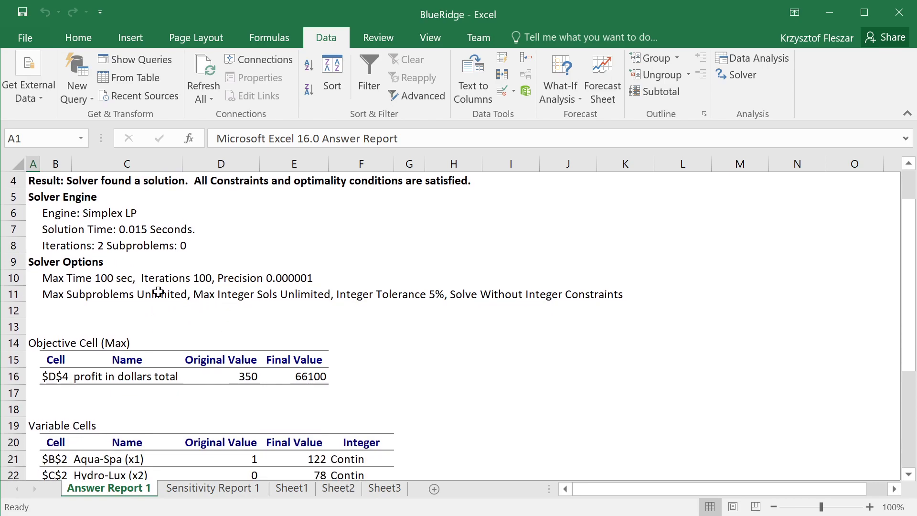
{"action": "scroll", "coordinate": [158, 292], "scroll_direction": "down", "scroll_amount": 3}
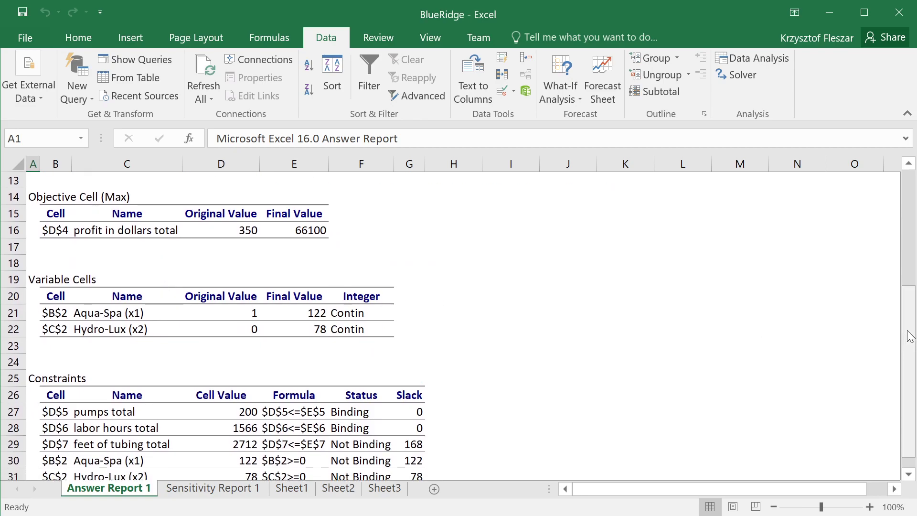
{"action": "left_click", "coordinate": [909, 474]}
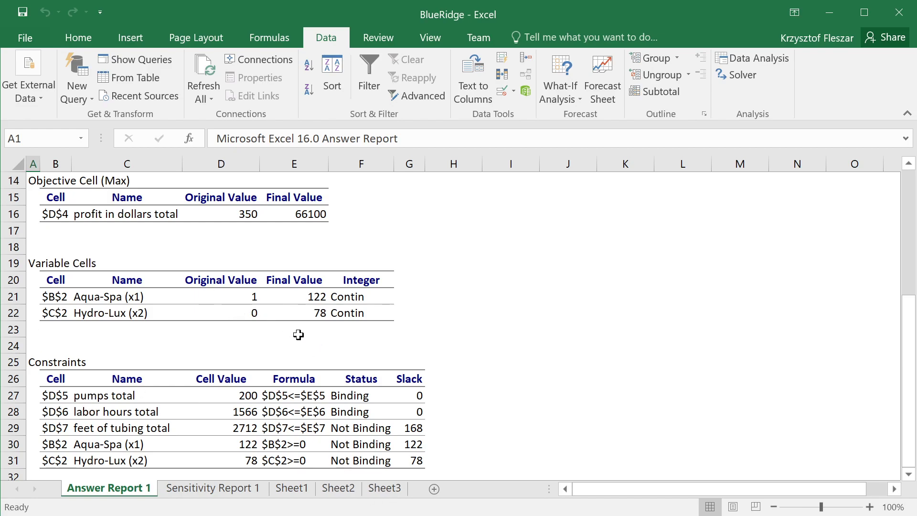
{"action": "left_click_drag", "start_coordinate": [212, 294], "coordinate": [219, 315]}
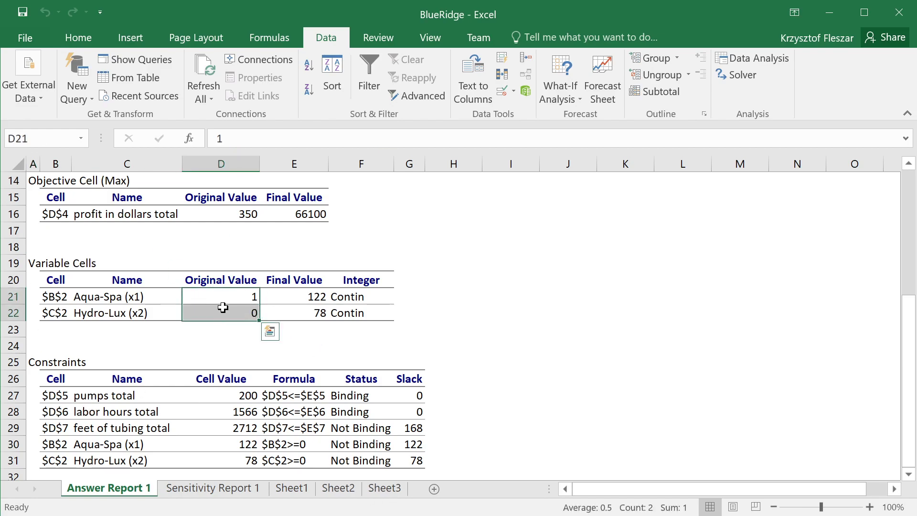
{"action": "left_click_drag", "start_coordinate": [317, 294], "coordinate": [314, 315]}
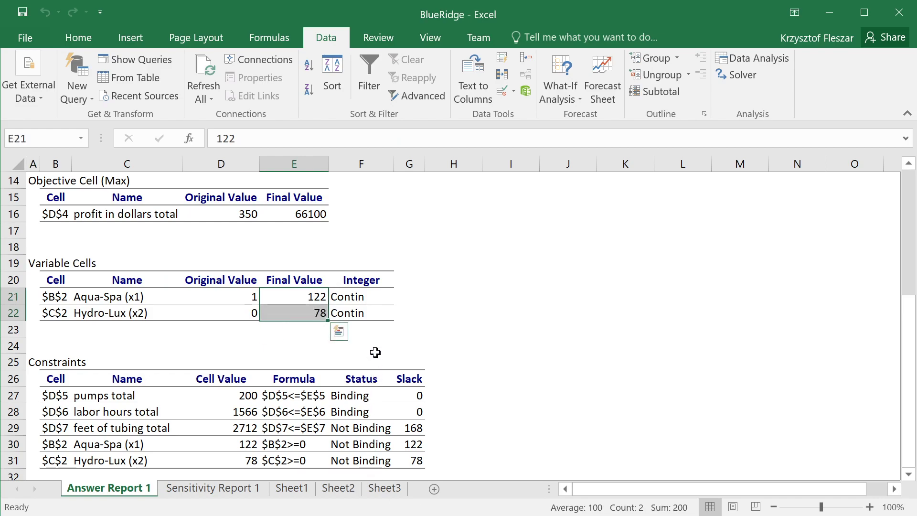
{"action": "left_click_drag", "start_coordinate": [354, 294], "coordinate": [368, 314]}
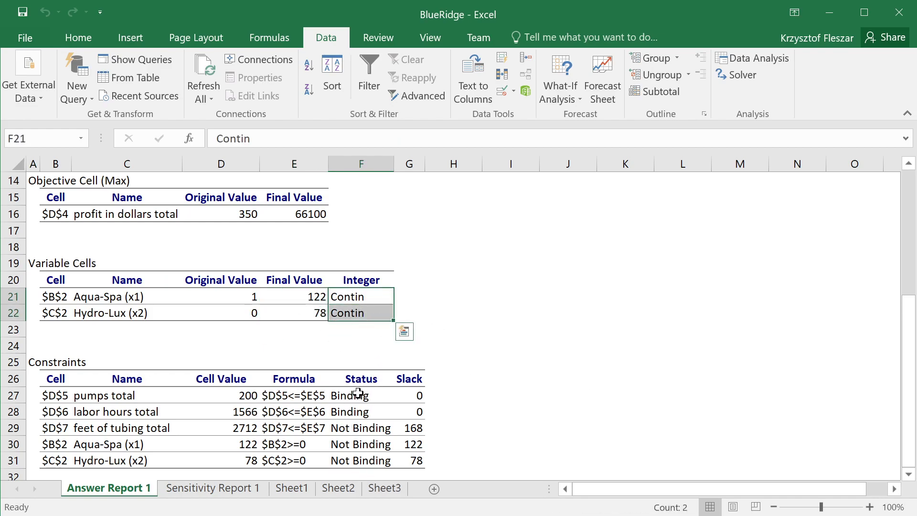
{"action": "left_click_drag", "start_coordinate": [358, 394], "coordinate": [370, 465]}
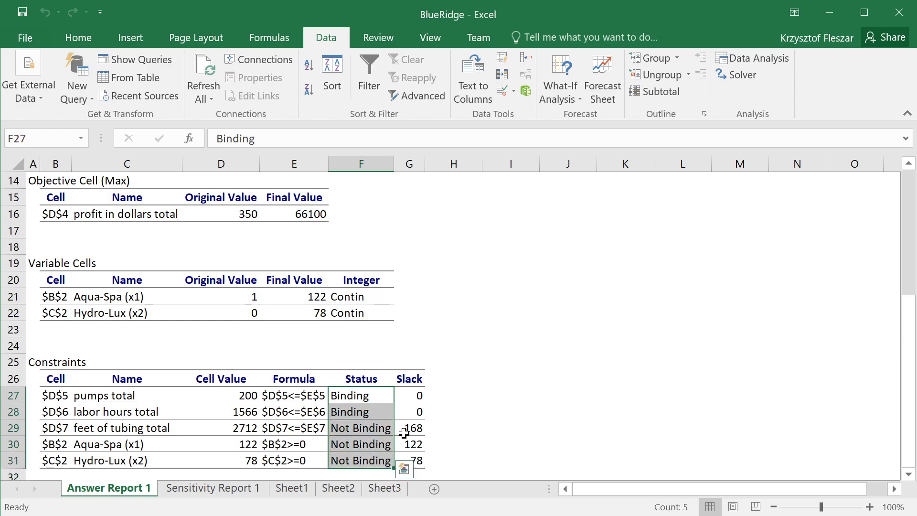
{"action": "left_click_drag", "start_coordinate": [413, 388], "coordinate": [418, 470]}
{"action": "left_click", "coordinate": [422, 391]}
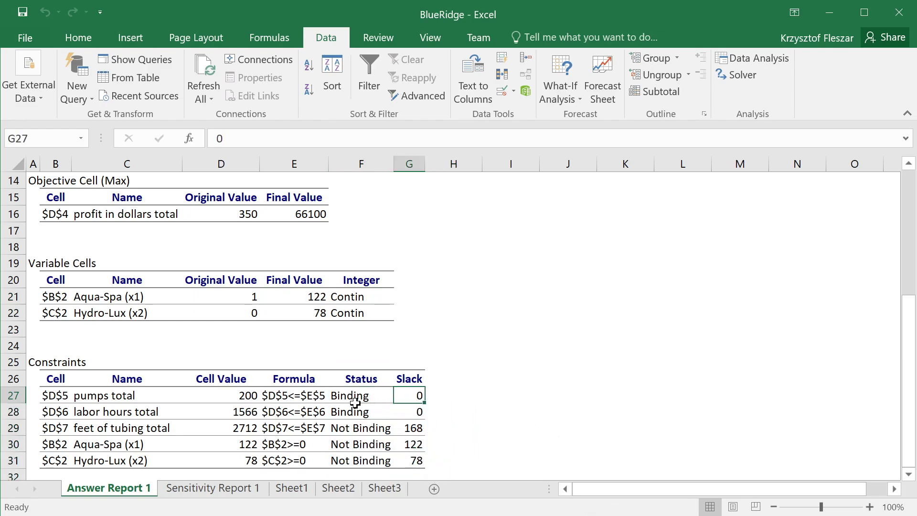
On Sensitivity Report 1, mark the variables' reduced costs and objective coefficient allowable ranges.
{"action": "left_click", "coordinate": [212, 488]}
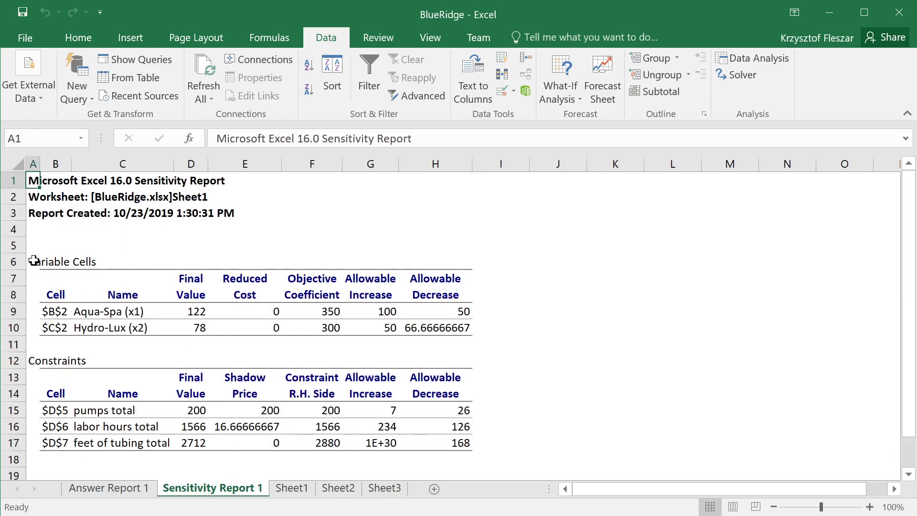
{"action": "left_click_drag", "start_coordinate": [37, 261], "coordinate": [463, 329]}
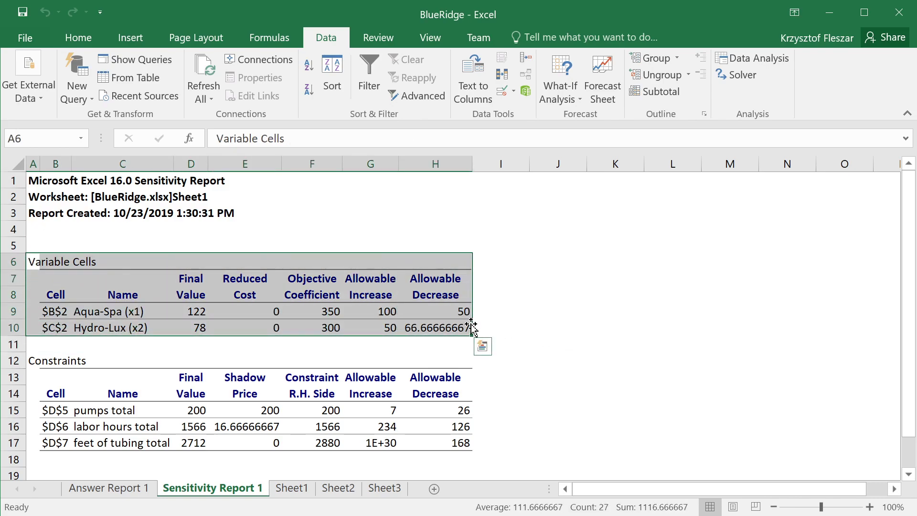
{"action": "left_click_drag", "start_coordinate": [264, 278], "coordinate": [273, 327]}
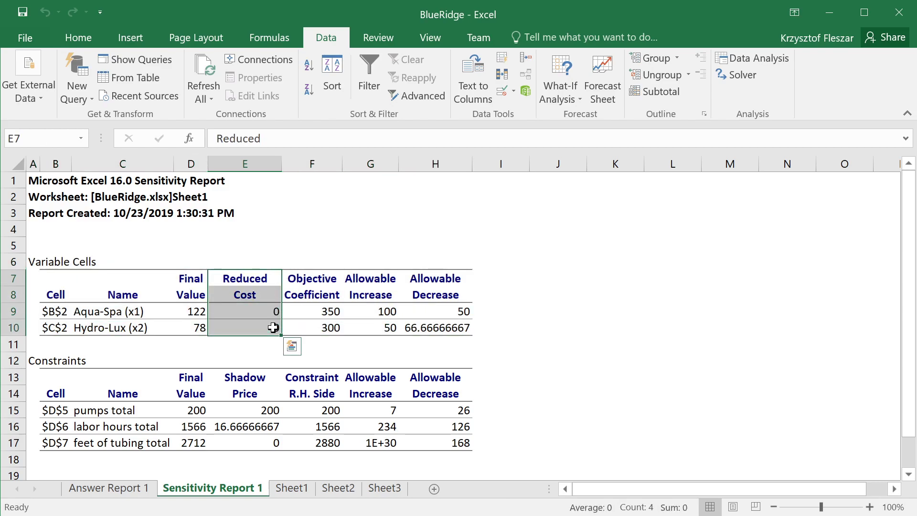
{"action": "left_click_drag", "start_coordinate": [362, 271], "coordinate": [427, 327]}
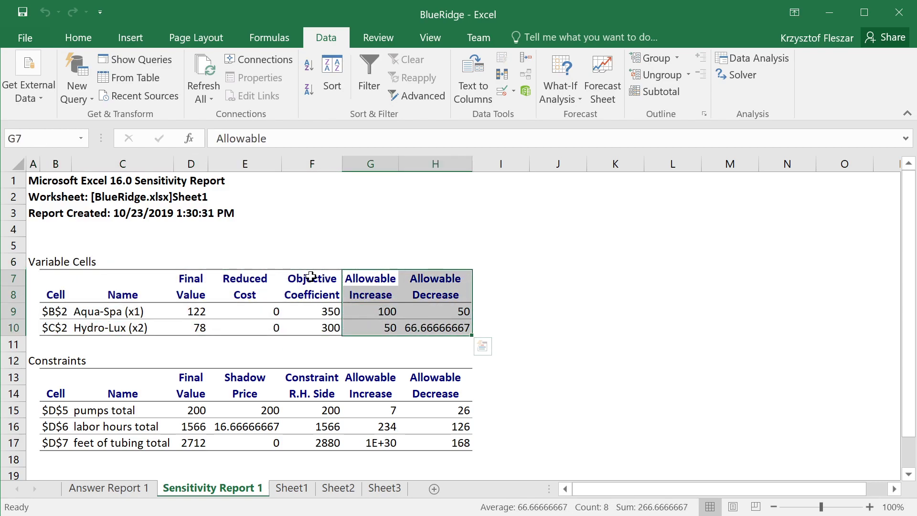
{"action": "left_click_drag", "start_coordinate": [310, 277], "coordinate": [438, 325]}
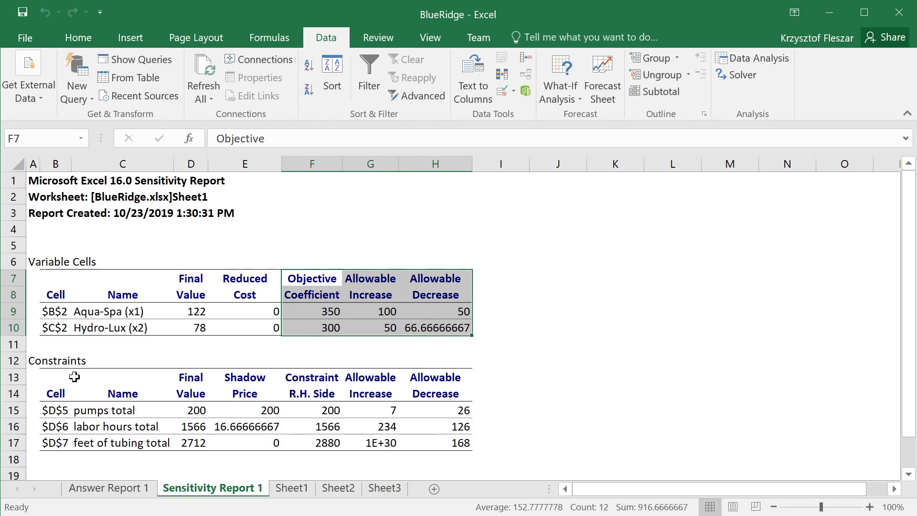
Mark the constraints' shadow prices and RHS allowable ranges, then switch to the Jupyter notebook.
{"action": "left_click_drag", "start_coordinate": [30, 360], "coordinate": [429, 438]}
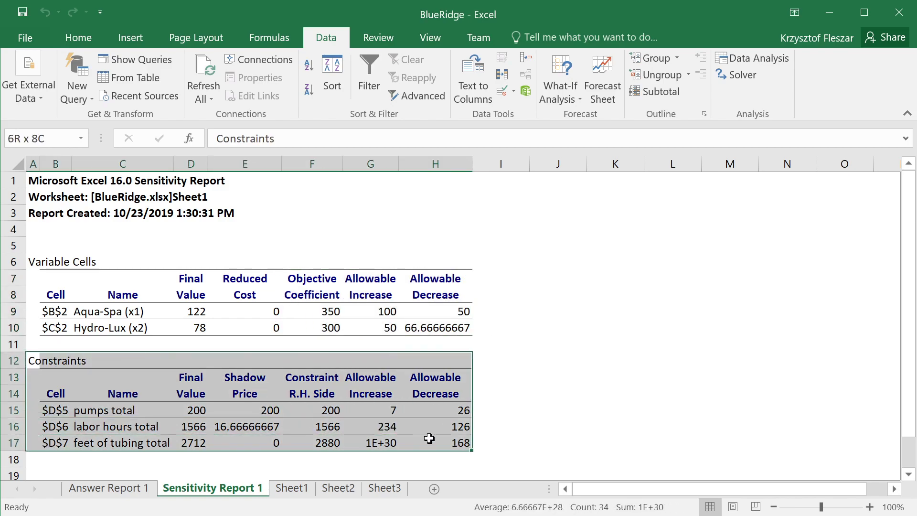
{"action": "left_click", "coordinate": [258, 426]}
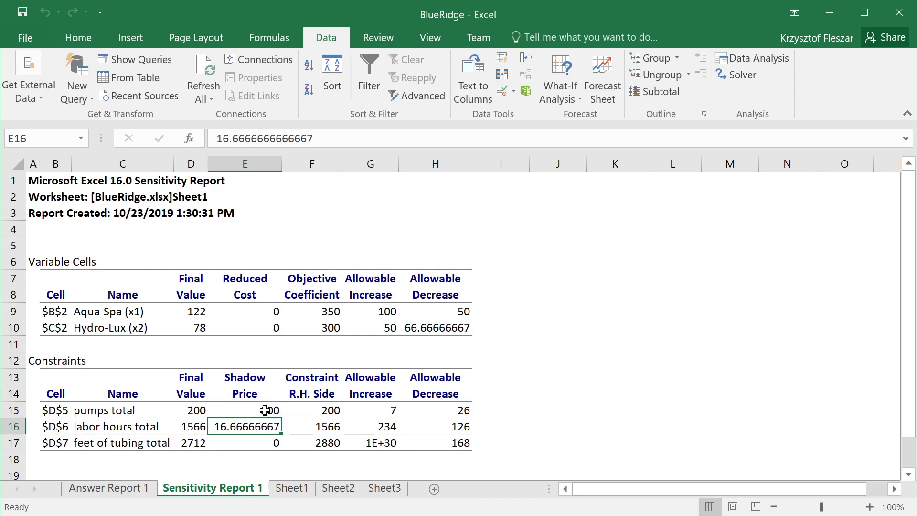
{"action": "left_click_drag", "start_coordinate": [263, 409], "coordinate": [267, 439]}
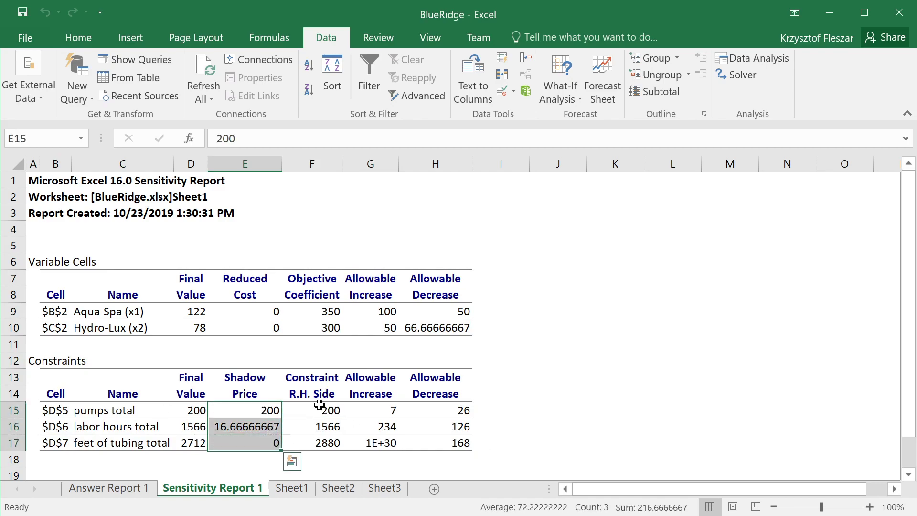
{"action": "left_click_drag", "start_coordinate": [324, 411], "coordinate": [439, 442]}
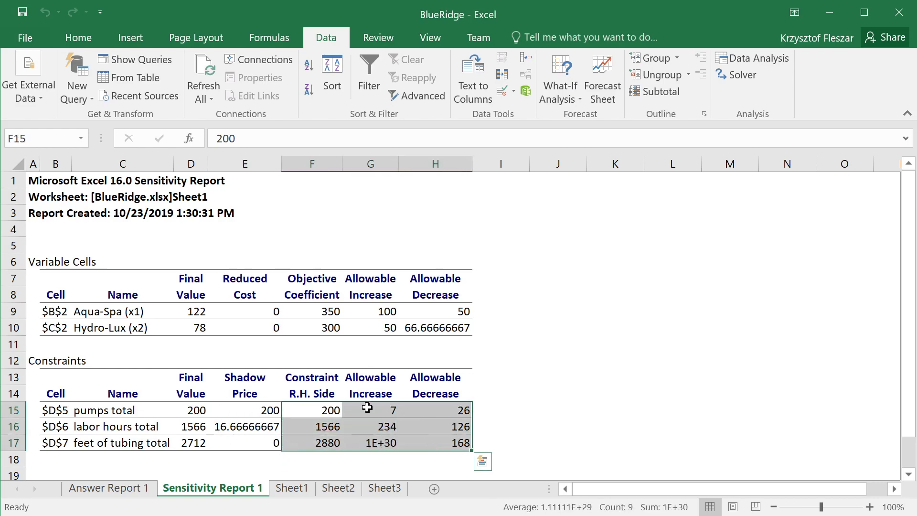
{"action": "left_click_drag", "start_coordinate": [313, 377], "coordinate": [419, 442]}
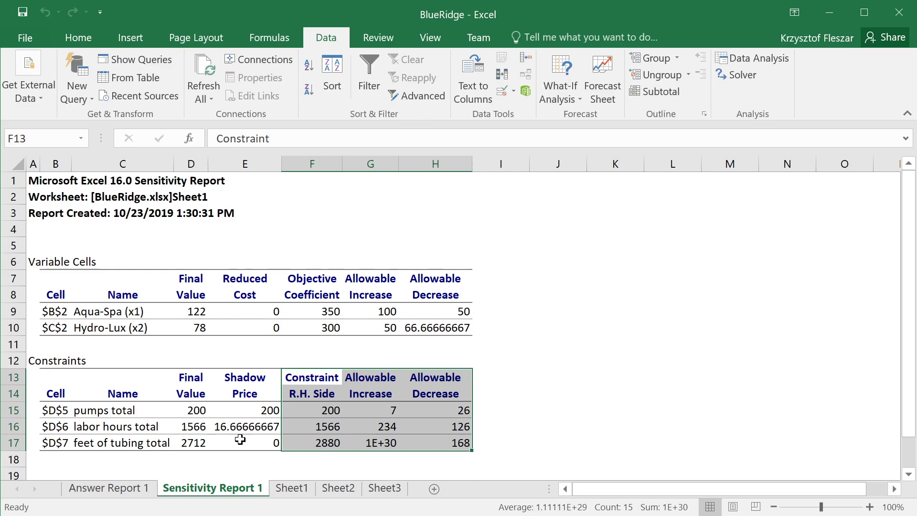
{"action": "left_click", "coordinate": [310, 426]}
{"action": "left_click", "coordinate": [46, 181]}
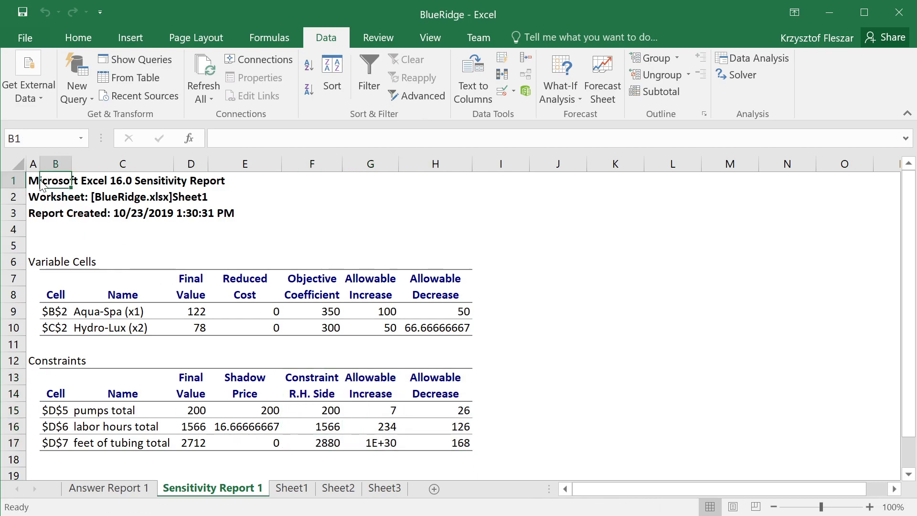
{"action": "left_click", "coordinate": [34, 234]}
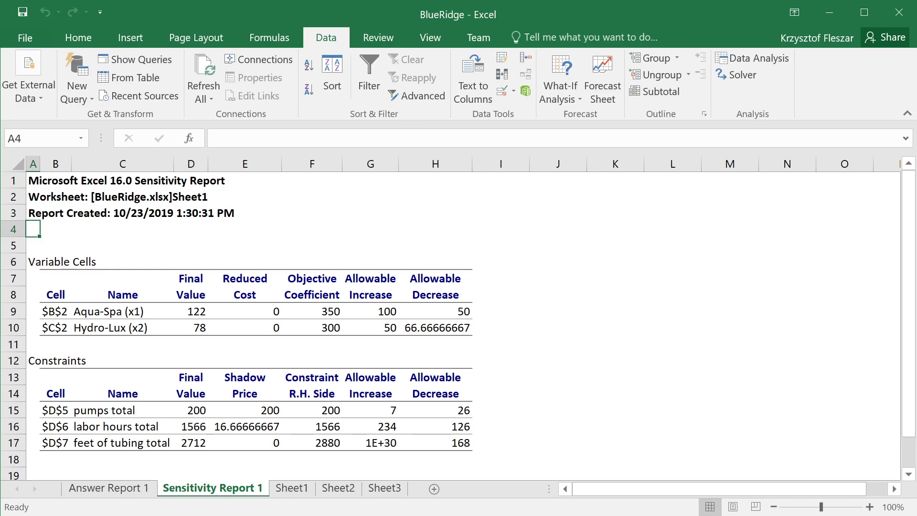
{"action": "key", "text": "alt+Tab"}
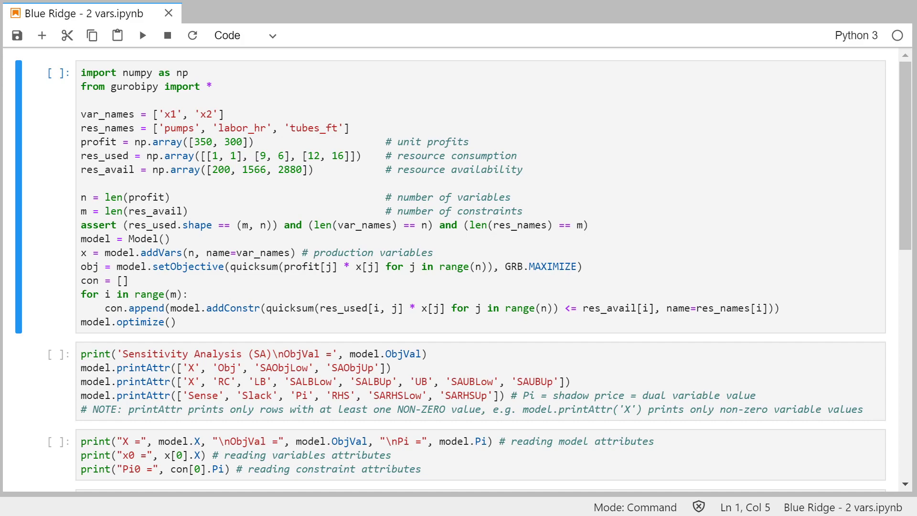
Point out the gurobipy import and the variable and resource name lists in the model cell.
{"action": "left_click_drag", "start_coordinate": [211, 86], "coordinate": [158, 86]}
{"action": "left_click", "coordinate": [135, 73]}
{"action": "left_click", "coordinate": [213, 86]}
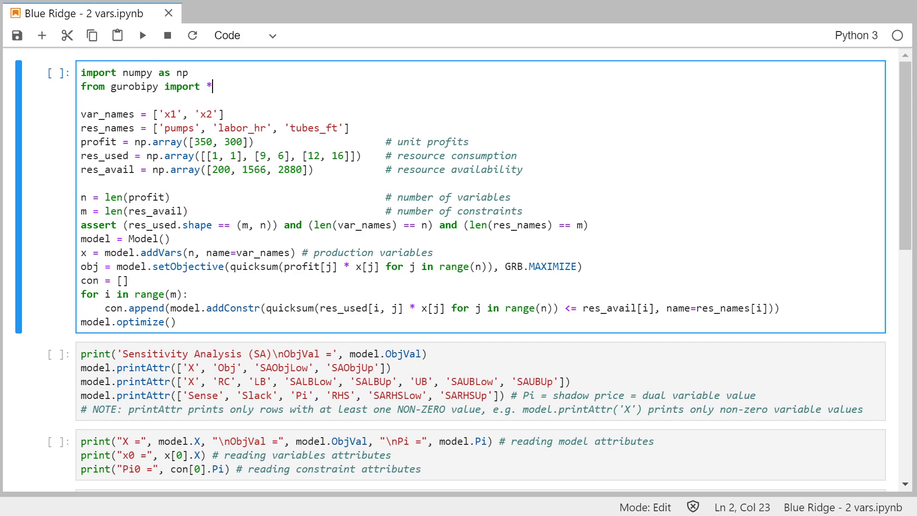
{"action": "left_click_drag", "start_coordinate": [81, 114], "coordinate": [350, 127]}
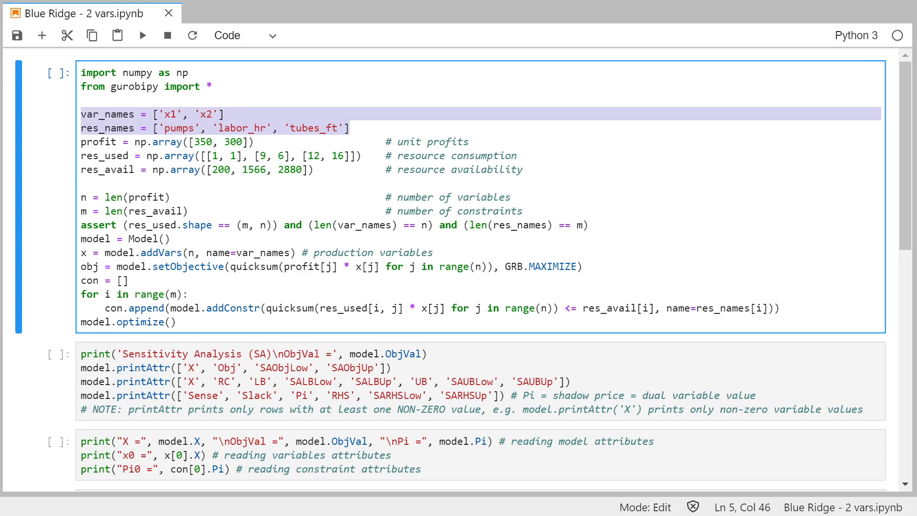
{"action": "left_click", "coordinate": [174, 128]}
{"action": "left_click_drag", "start_coordinate": [339, 128], "coordinate": [67, 116]}
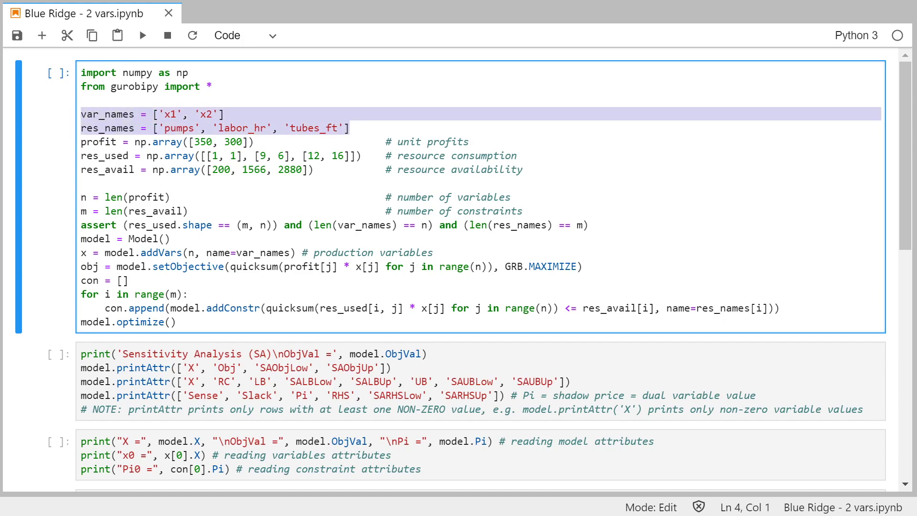
Point out unit profits, resource usage coefficients and availability values 200, 1566, 2880.
{"action": "left_click", "coordinate": [141, 142]}
{"action": "left_click", "coordinate": [81, 183]}
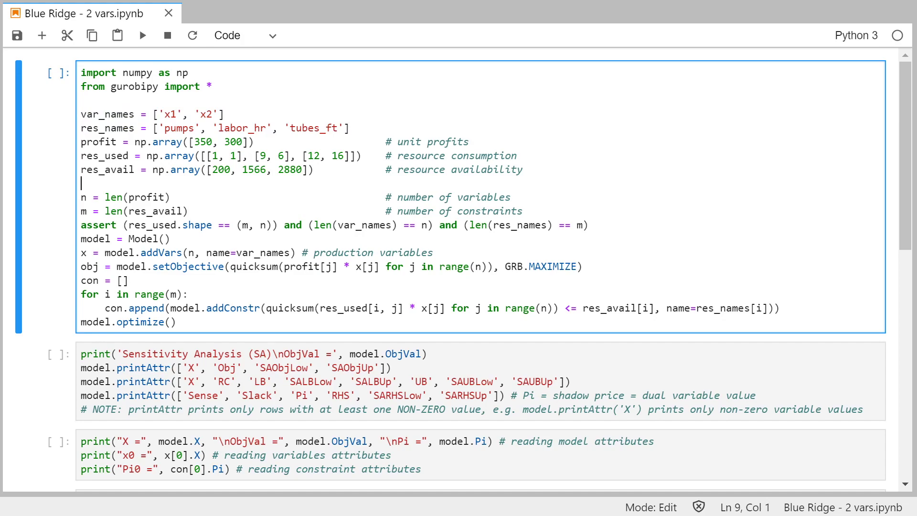
{"action": "left_click_drag", "start_coordinate": [349, 128], "coordinate": [260, 141]}
{"action": "left_click", "coordinate": [171, 170]}
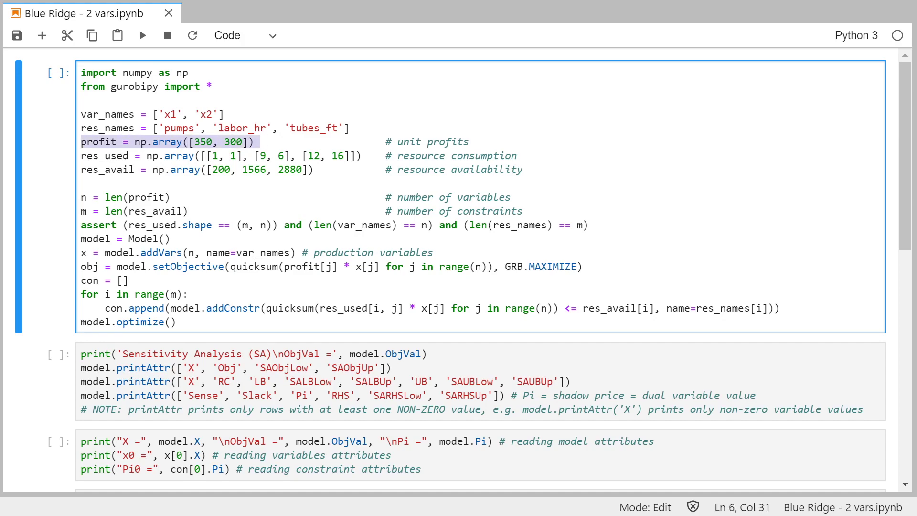
{"action": "left_click_drag", "start_coordinate": [212, 156], "coordinate": [350, 155]}
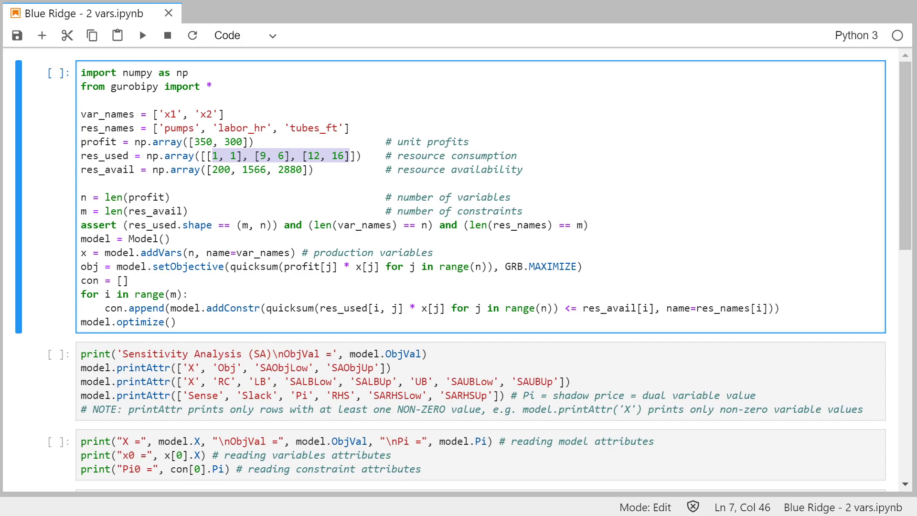
{"action": "left_click_drag", "start_coordinate": [206, 170], "coordinate": [308, 170]}
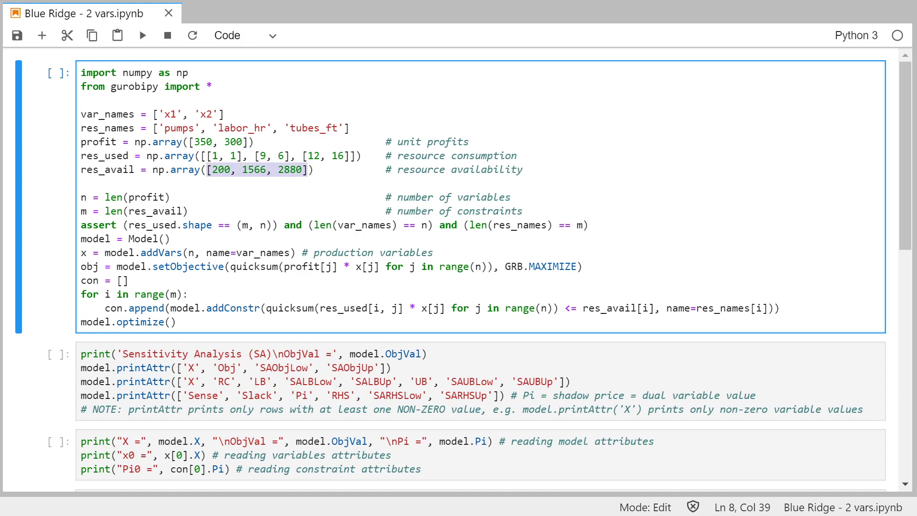
{"action": "left_click", "coordinate": [207, 197]}
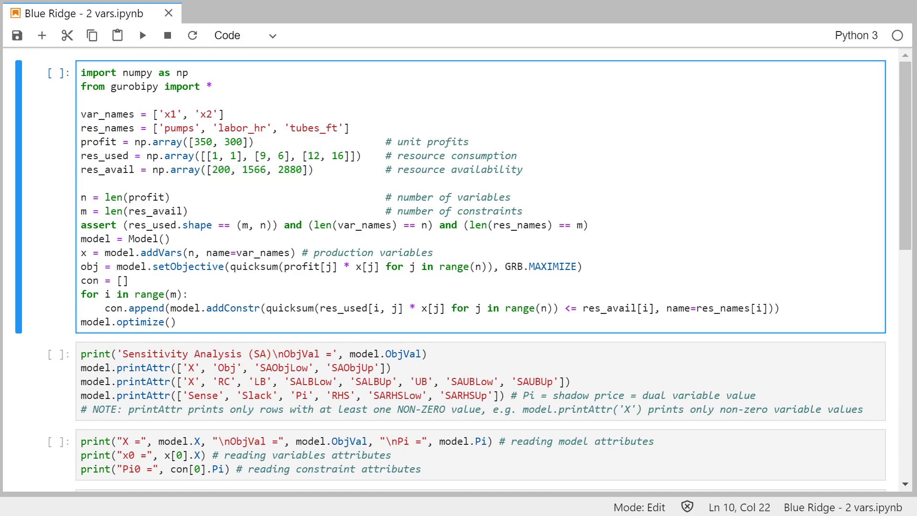
{"action": "left_click_drag", "start_coordinate": [81, 197], "coordinate": [588, 225]}
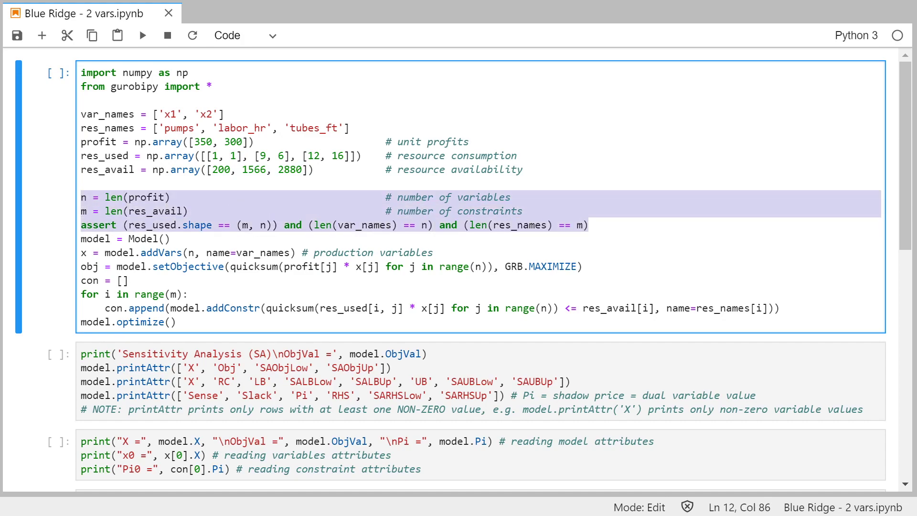
{"action": "left_click", "coordinate": [195, 266]}
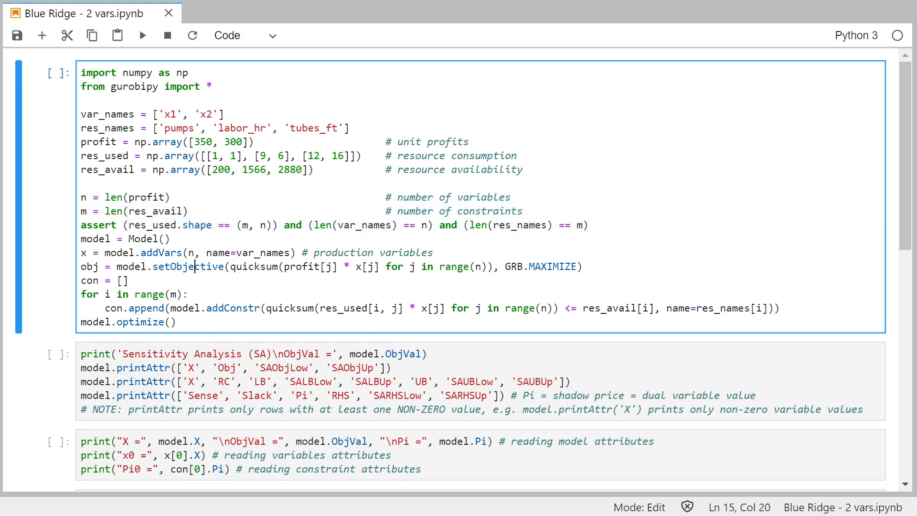
{"action": "left_click_drag", "start_coordinate": [81, 252], "coordinate": [308, 252]}
{"action": "left_click", "coordinate": [188, 252]}
{"action": "key", "text": "Right"}
{"action": "left_click_drag", "start_coordinate": [80, 265], "coordinate": [385, 266]}
{"action": "left_click", "coordinate": [284, 266]}
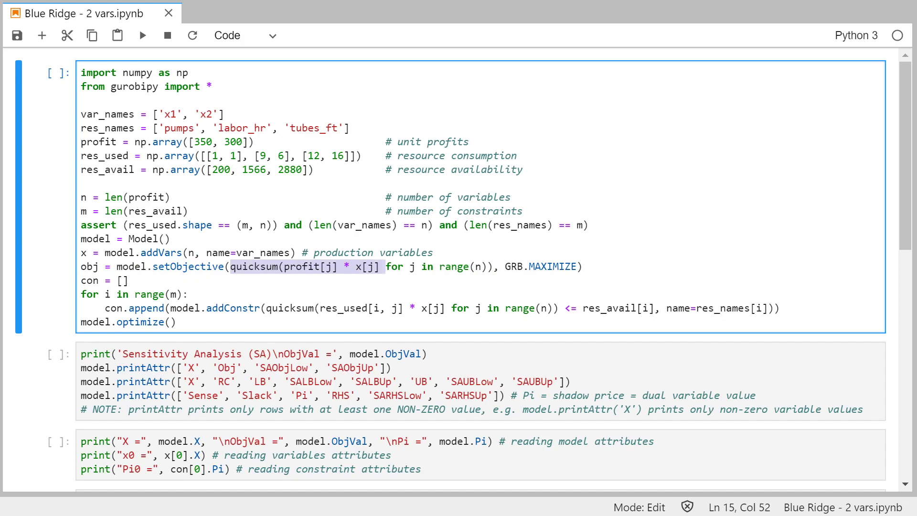
{"action": "left_click", "coordinate": [385, 266]}
{"action": "left_click_drag", "start_coordinate": [285, 266], "coordinate": [301, 266]}
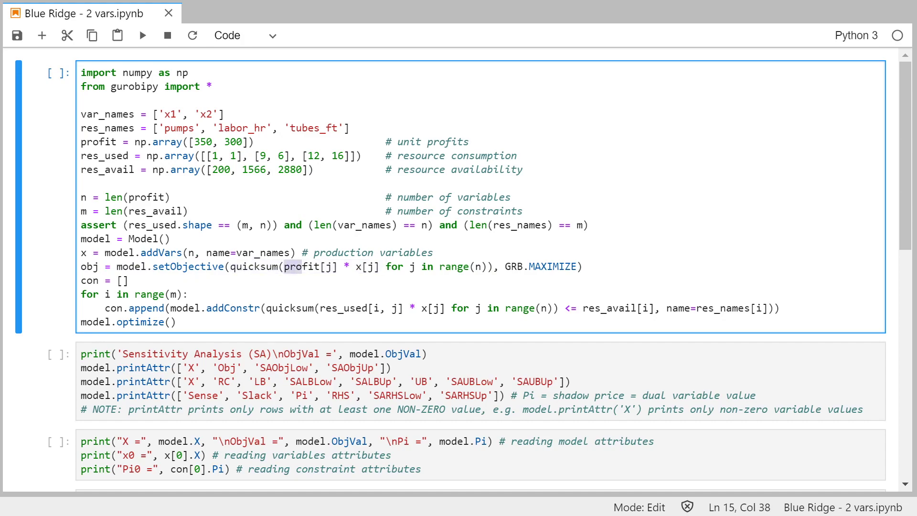
{"action": "double_click", "coordinate": [358, 266]}
{"action": "left_click_drag", "start_coordinate": [582, 266], "coordinate": [201, 308]}
{"action": "left_click", "coordinate": [177, 321]}
{"action": "left_click_drag", "start_coordinate": [266, 308], "coordinate": [105, 280]}
{"action": "left_click", "coordinate": [188, 294]}
{"action": "left_click_drag", "start_coordinate": [766, 308], "coordinate": [666, 307]}
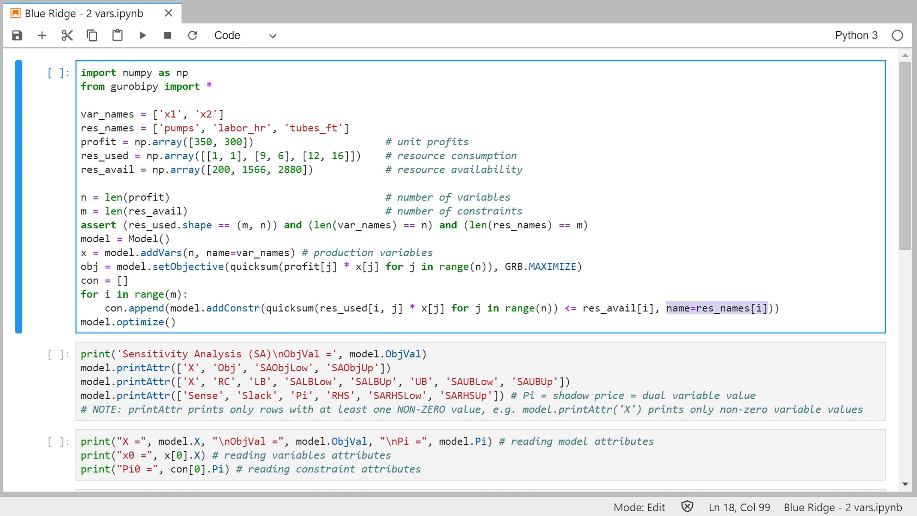
{"action": "left_click", "coordinate": [715, 308]}
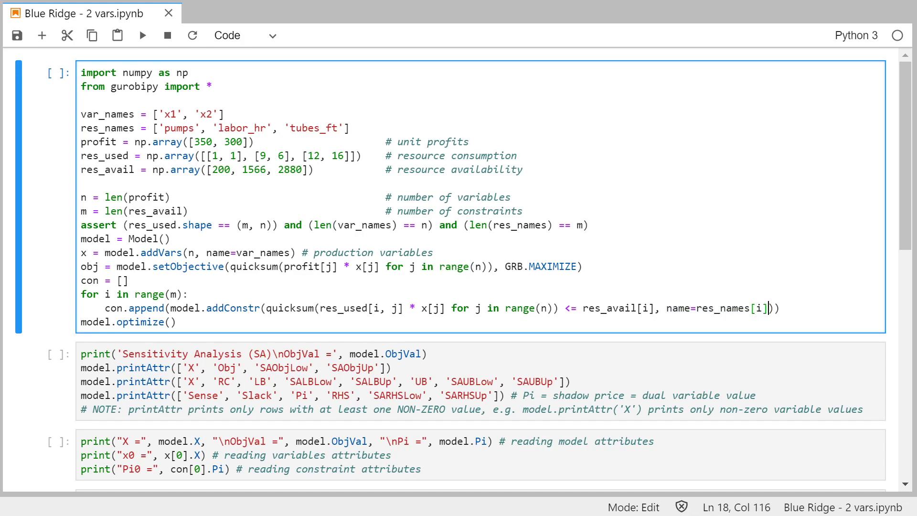
{"action": "left_click_drag", "start_coordinate": [769, 308], "coordinate": [696, 307]}
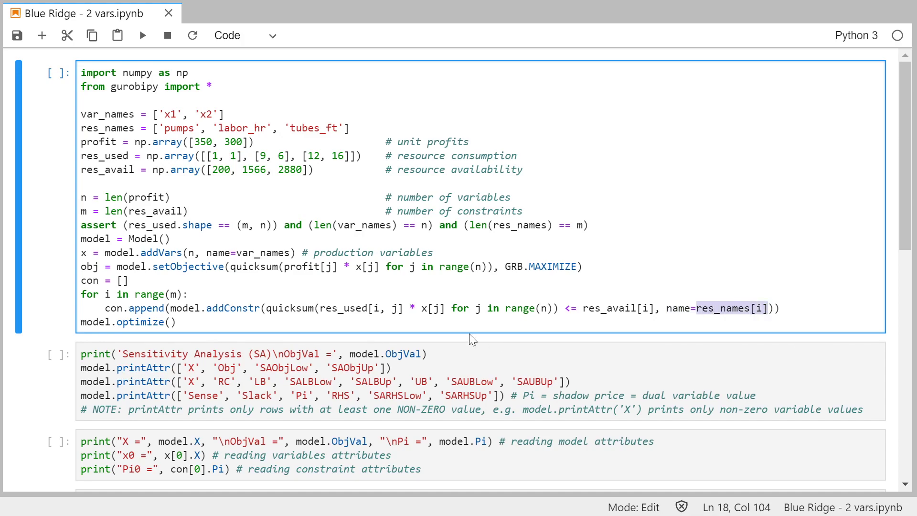
Run the model cell and highlight Gurobi's optimal objective 6.610000000e+04.
{"action": "left_click", "coordinate": [188, 253]}
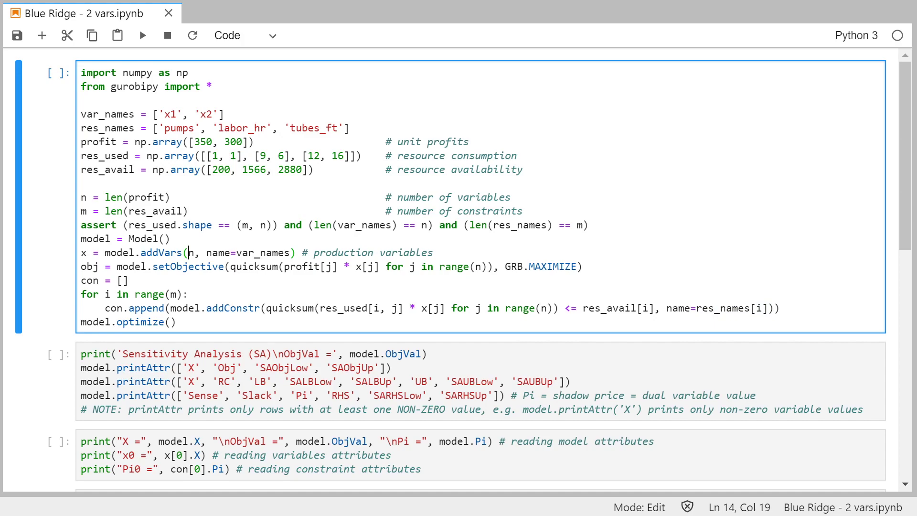
{"action": "key", "text": "ctrl+Return"}
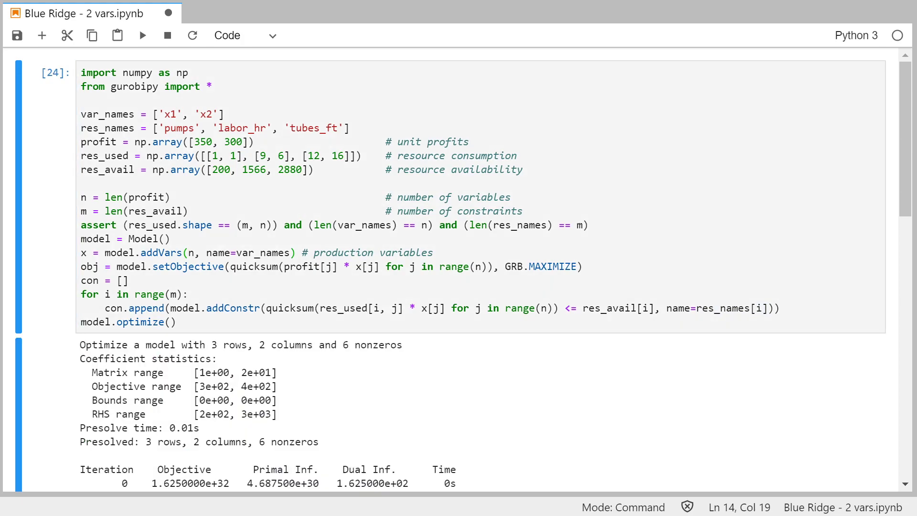
{"action": "scroll", "coordinate": [296, 405], "scroll_direction": "down", "scroll_amount": 2}
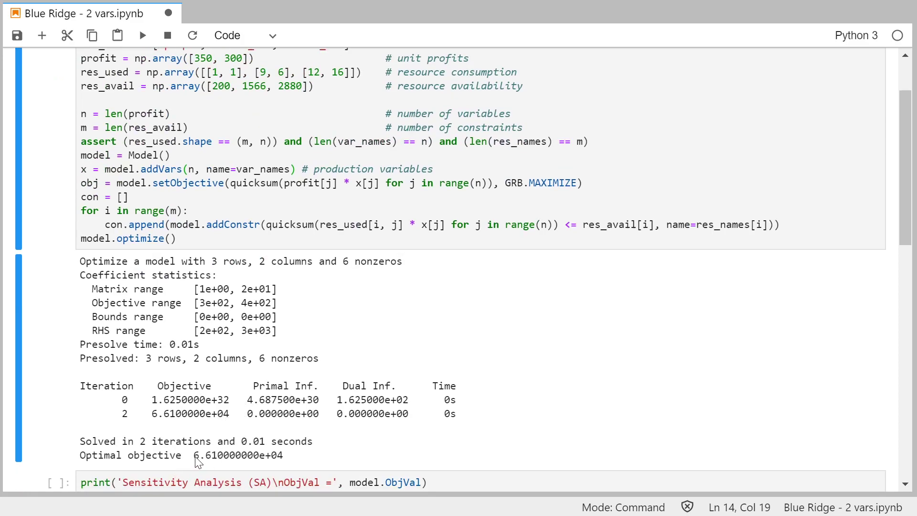
{"action": "left_click_drag", "start_coordinate": [195, 458], "coordinate": [288, 463]}
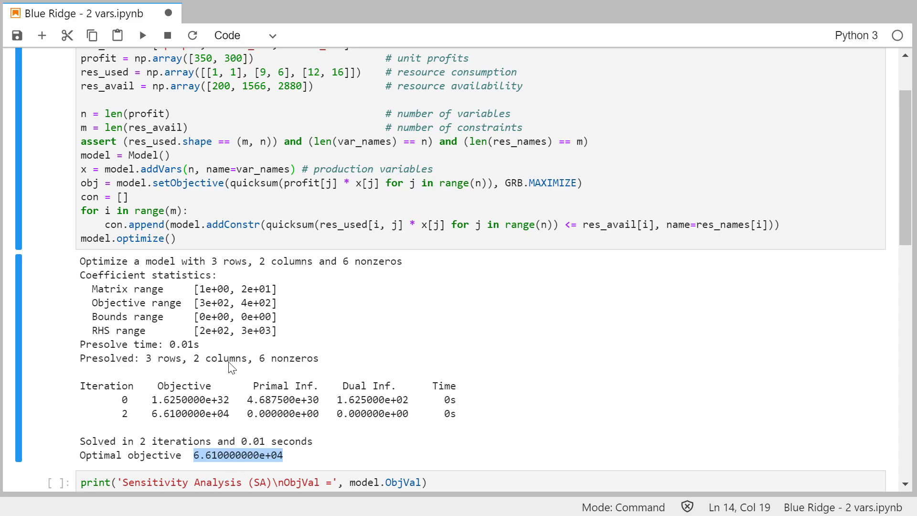
{"action": "scroll", "coordinate": [200, 323], "scroll_direction": "down", "scroll_amount": 4}
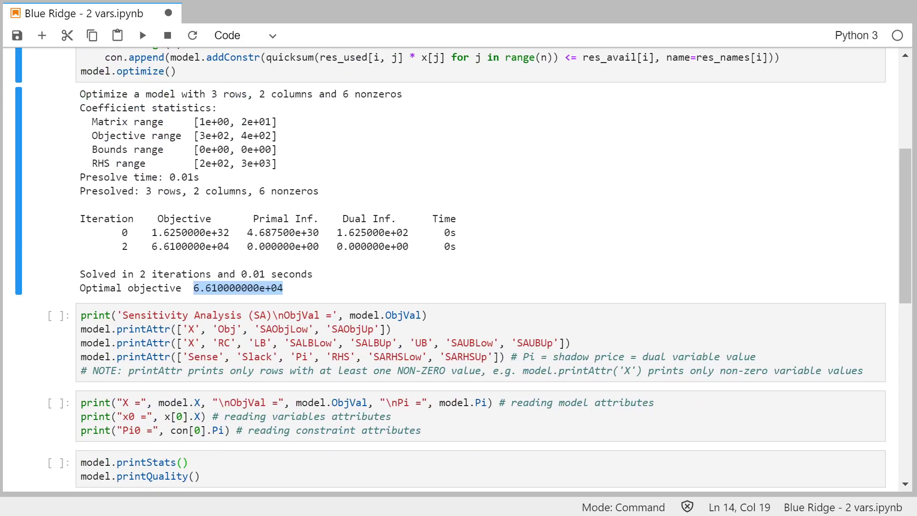
Run the printAttr sensitivity cell and highlight the reported ObjVal 66100.0 and printAttr lines.
{"action": "left_click", "coordinate": [224, 315]}
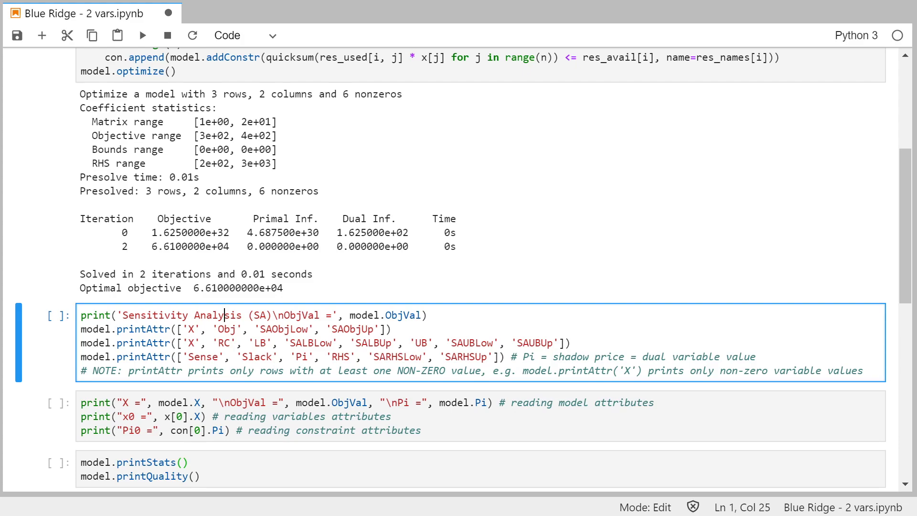
{"action": "key", "text": "ctrl+Return"}
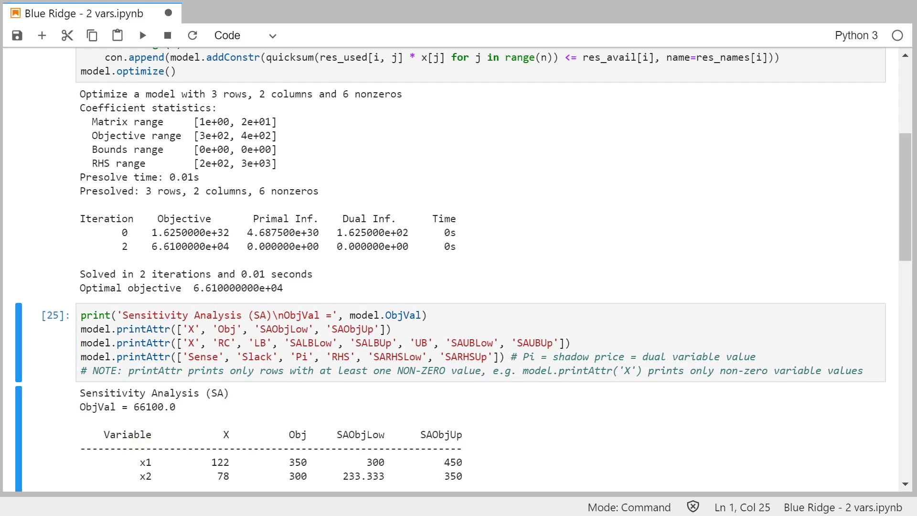
{"action": "left_click_drag", "start_coordinate": [912, 195], "coordinate": [912, 240]}
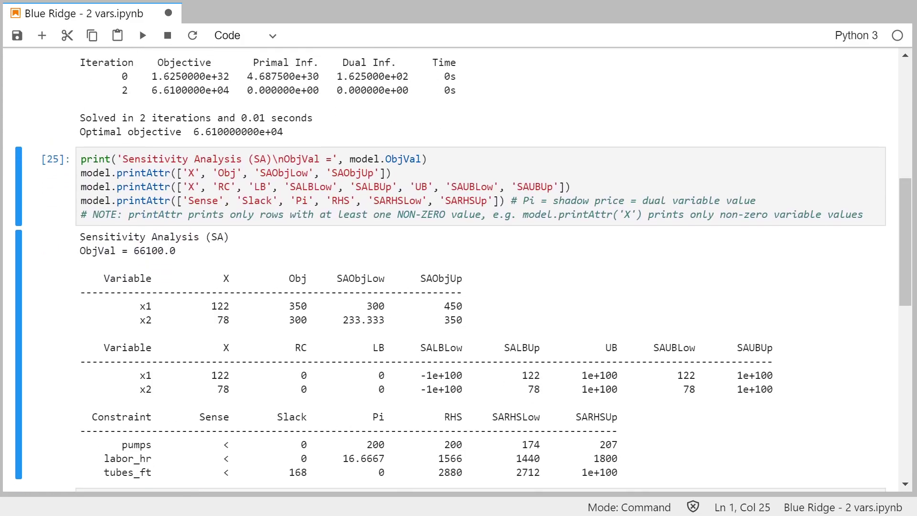
{"action": "left_click_drag", "start_coordinate": [176, 252], "coordinate": [86, 252]}
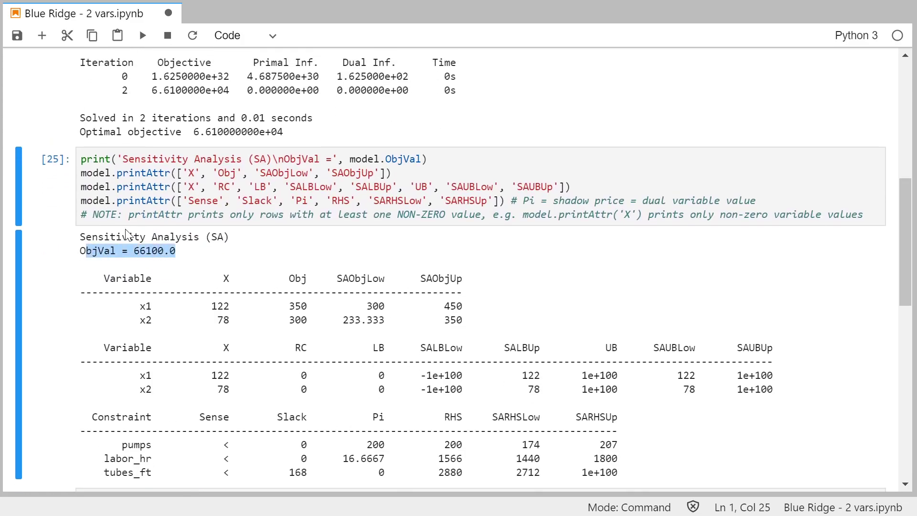
{"action": "left_click_drag", "start_coordinate": [188, 134], "coordinate": [285, 138]}
{"action": "left_click_drag", "start_coordinate": [427, 159], "coordinate": [349, 159]}
{"action": "left_click", "coordinate": [422, 159]}
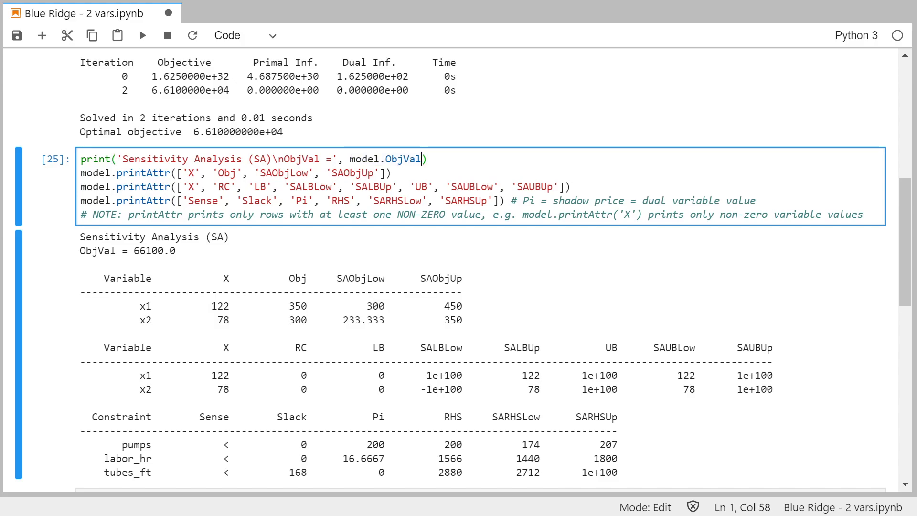
{"action": "left_click_drag", "start_coordinate": [116, 173], "coordinate": [602, 200]}
{"action": "left_click", "coordinate": [517, 200]}
Highlight the objective coefficient ranging table, including x1's range of 300 to 450.
{"action": "mouse_move", "coordinate": [462, 324]}
{"action": "left_mouse_down"}
{"action": "mouse_move", "coordinate": [71, 283]}
{"action": "mouse_move", "coordinate": [422, 311]}
{"action": "mouse_move", "coordinate": [466, 324]}
{"action": "left_mouse_up"}
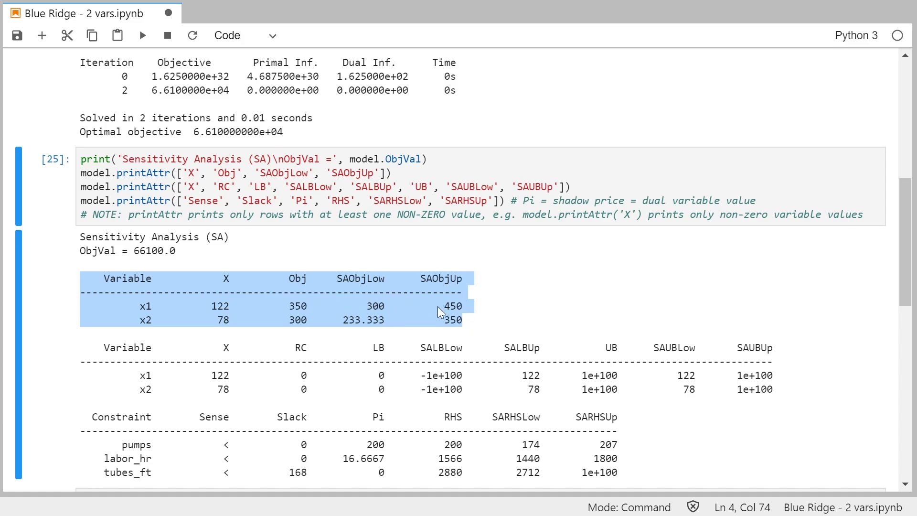
{"action": "left_click_drag", "start_coordinate": [365, 305], "coordinate": [462, 309]}
{"action": "left_click", "coordinate": [463, 309]}
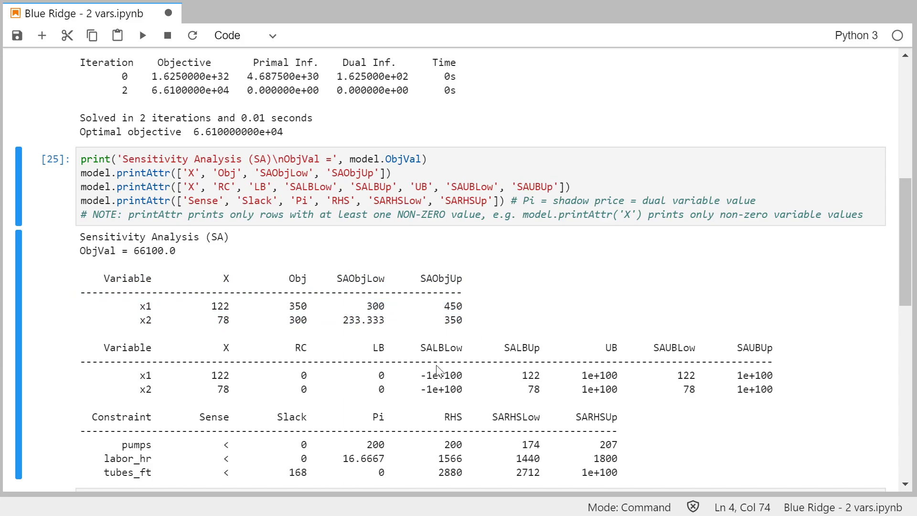
{"action": "left_click_drag", "start_coordinate": [128, 186], "coordinate": [457, 186]}
{"action": "left_click", "coordinate": [196, 186]}
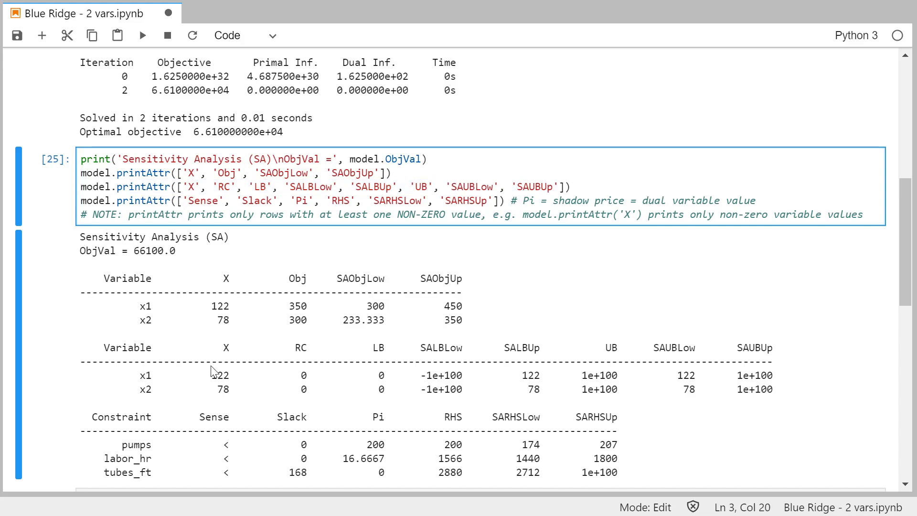
Highlight the variables' reduced costs and bound values, and save the notebook.
{"action": "left_click_drag", "start_coordinate": [291, 375], "coordinate": [315, 392]}
{"action": "key", "text": "ctrl+s"}
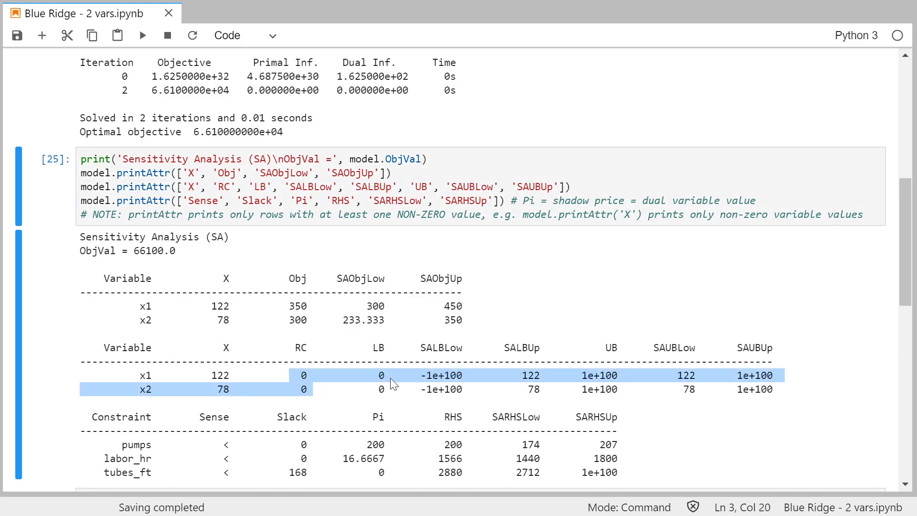
{"action": "left_click", "coordinate": [381, 374]}
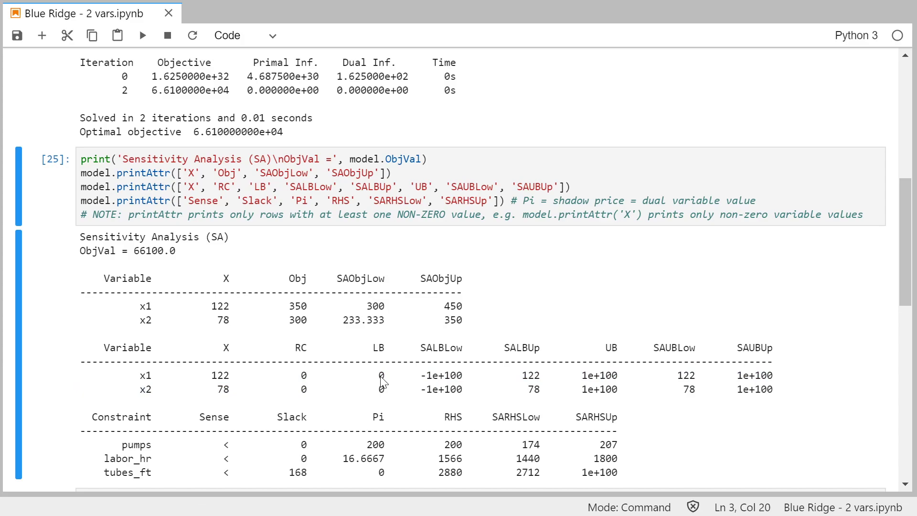
{"action": "left_click_drag", "start_coordinate": [581, 375], "coordinate": [618, 390]}
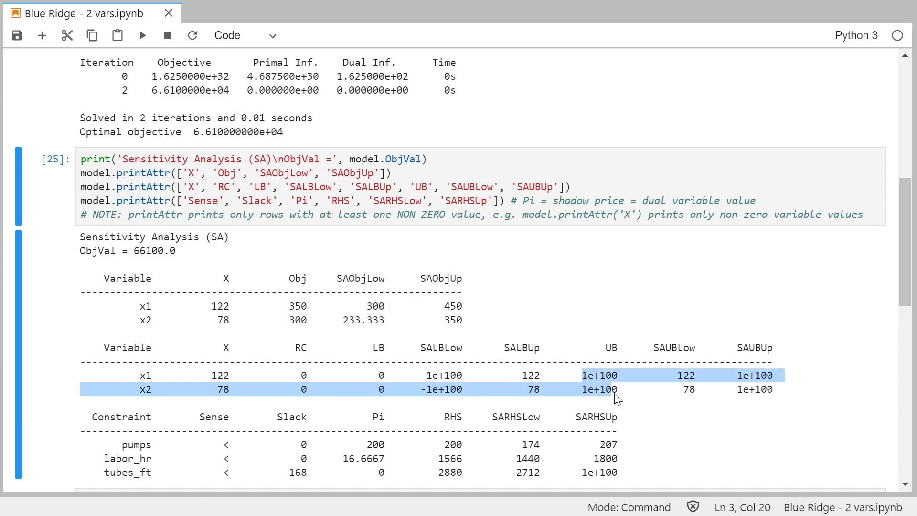
{"action": "left_click", "coordinate": [517, 373]}
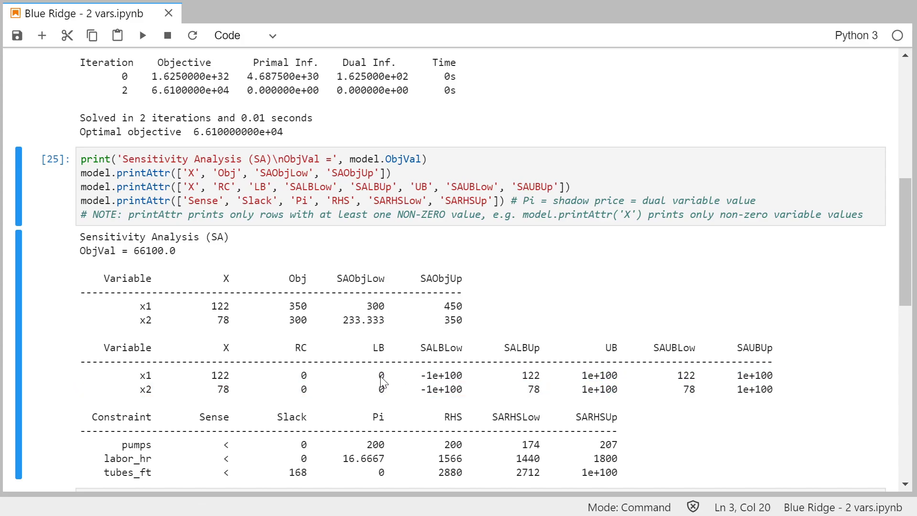
{"action": "left_click_drag", "start_coordinate": [381, 376], "coordinate": [617, 393]}
{"action": "left_click", "coordinate": [579, 375]}
{"action": "left_click", "coordinate": [619, 395]}
{"action": "left_click", "coordinate": [586, 374]}
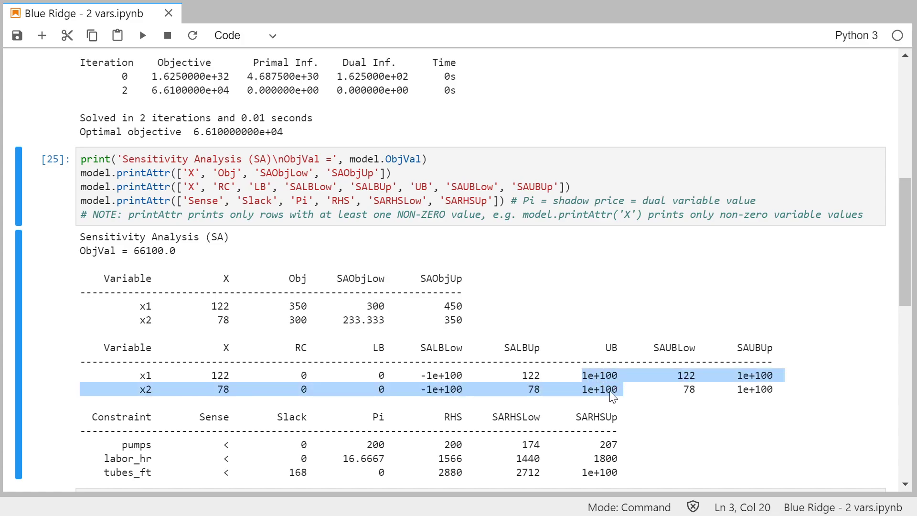
{"action": "left_click", "coordinate": [625, 396]}
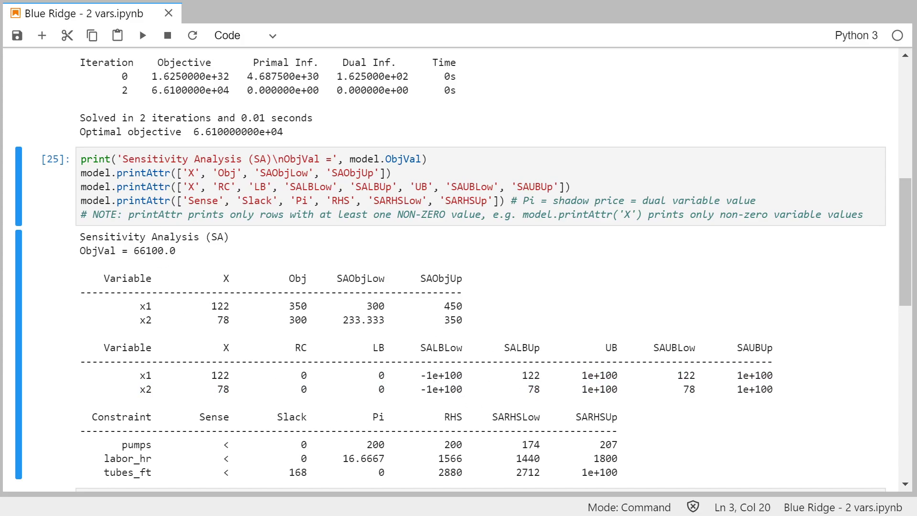
Highlight the constraint attributes and the constraint RHS ranging values with their shadow prices.
{"action": "left_click_drag", "start_coordinate": [177, 200], "coordinate": [504, 201]}
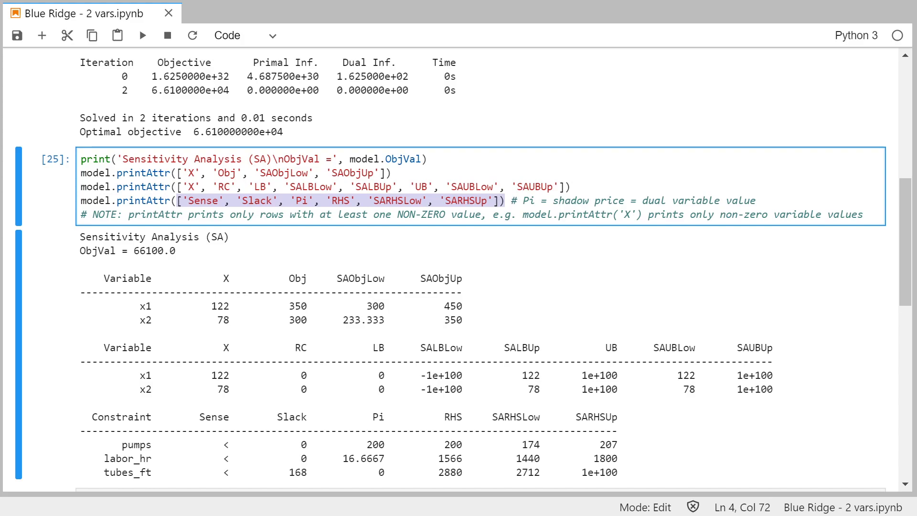
{"action": "left_click", "coordinate": [504, 200]}
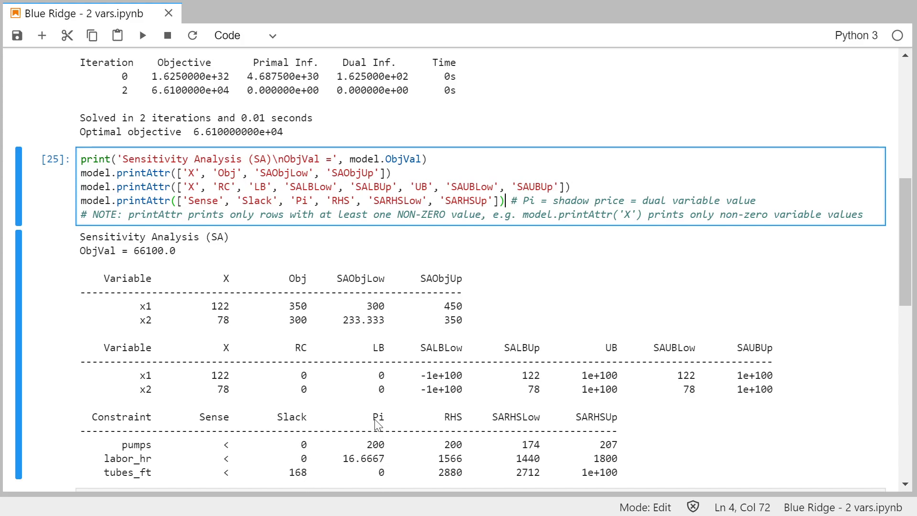
{"action": "key", "text": "Escape"}
{"action": "left_click_drag", "start_coordinate": [446, 420], "coordinate": [629, 483]}
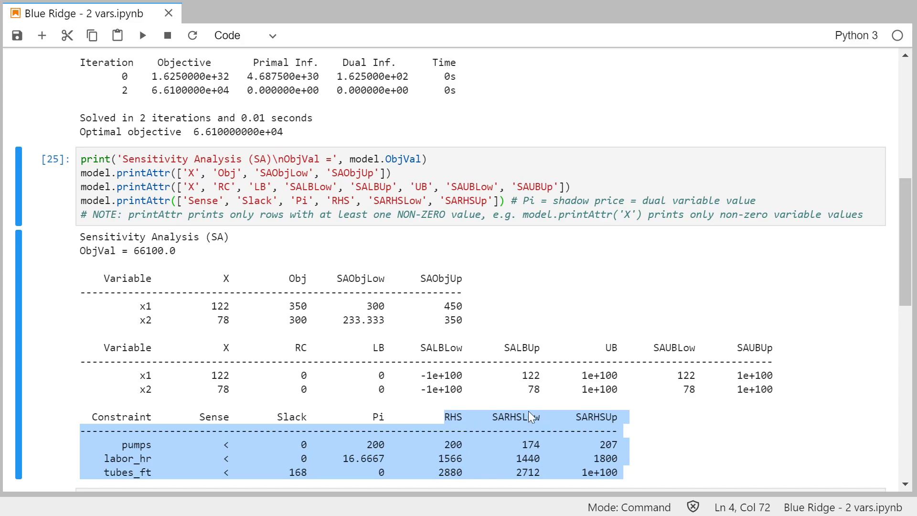
{"action": "left_click", "coordinate": [494, 418]}
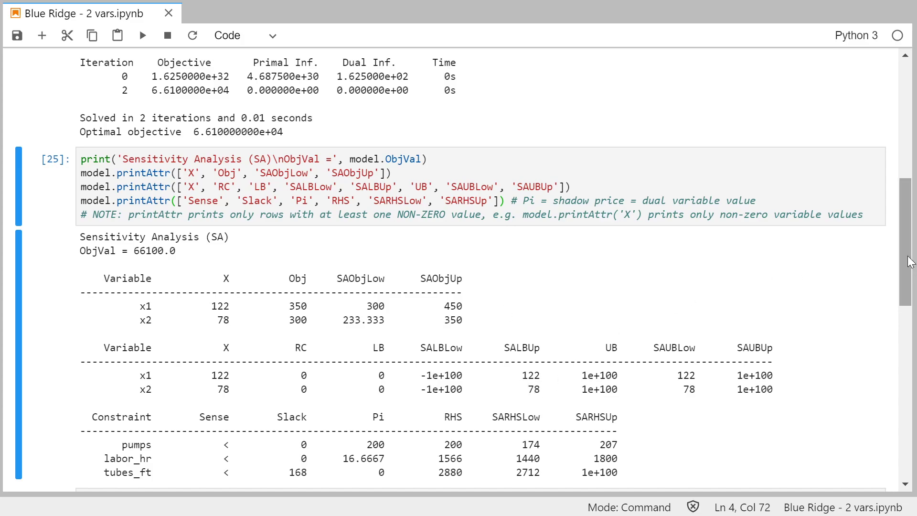
Point out the model.X, .ObjVal and .Pi attributes in the attribute-printing cell.
{"action": "left_click_drag", "start_coordinate": [907, 256], "coordinate": [909, 296]}
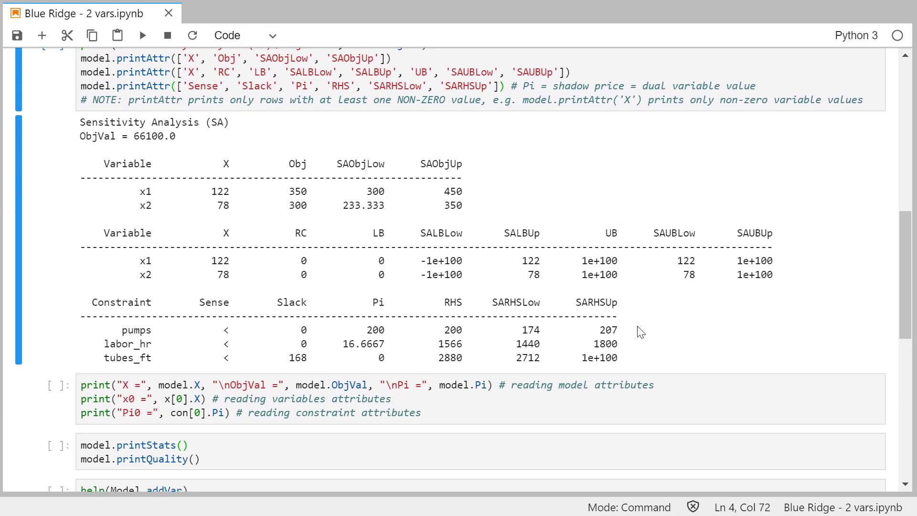
{"action": "left_click", "coordinate": [211, 398]}
{"action": "left_click", "coordinate": [199, 385]}
{"action": "left_click", "coordinate": [194, 385]}
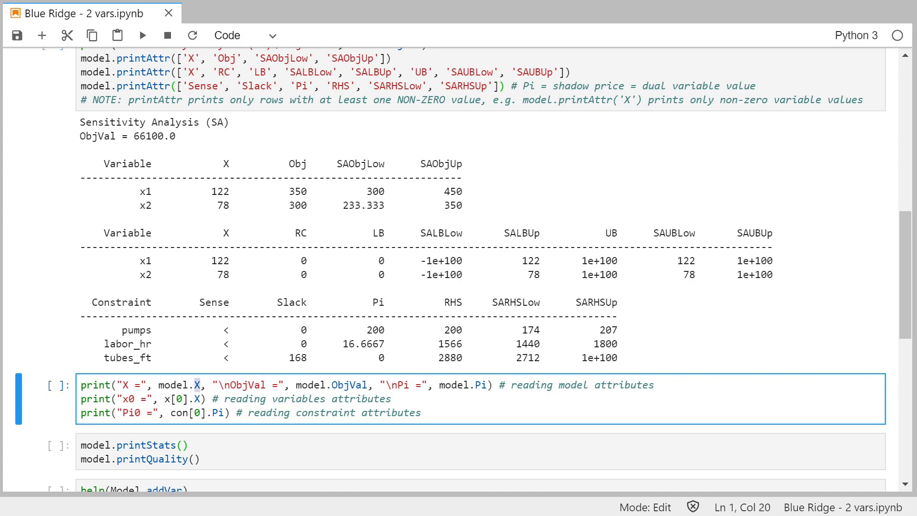
{"action": "left_click", "coordinate": [201, 385]}
{"action": "left_click", "coordinate": [145, 58]}
{"action": "double_click", "coordinate": [144, 57]}
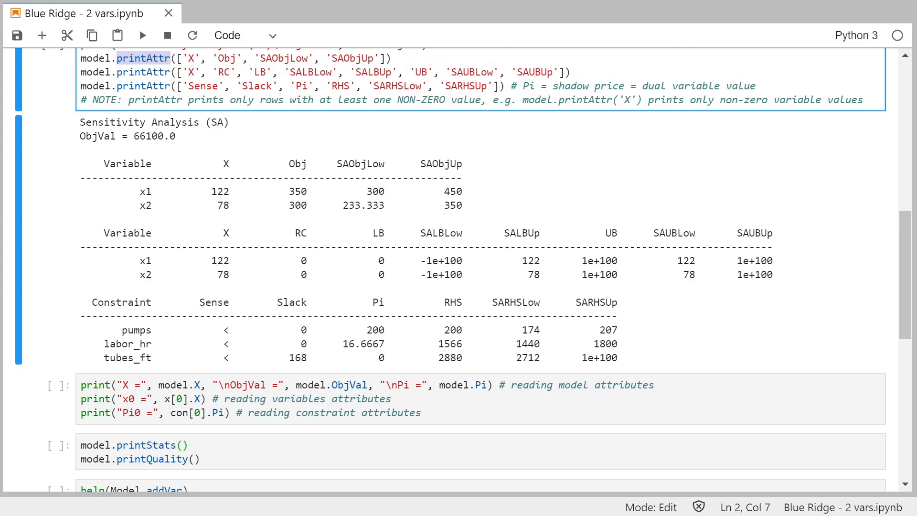
{"action": "left_click", "coordinate": [195, 384]}
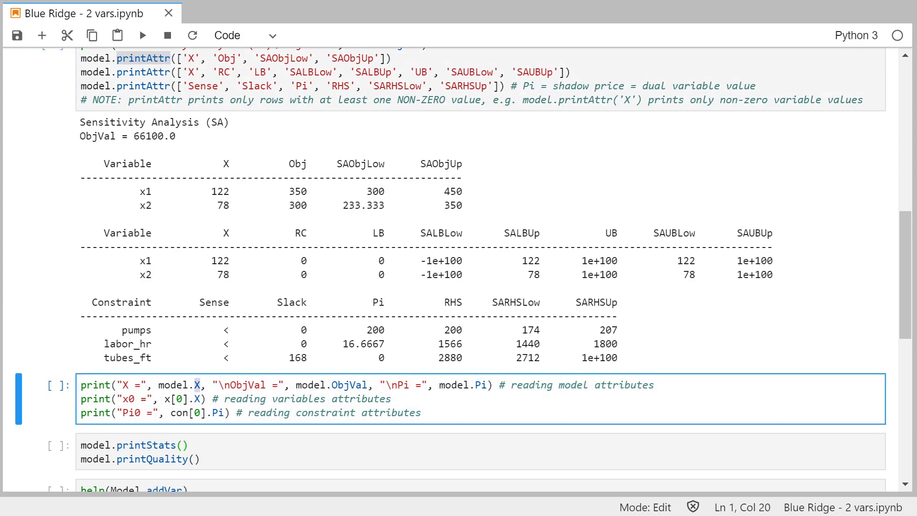
{"action": "left_click", "coordinate": [201, 385]}
{"action": "left_click_drag", "start_coordinate": [368, 385], "coordinate": [326, 385]}
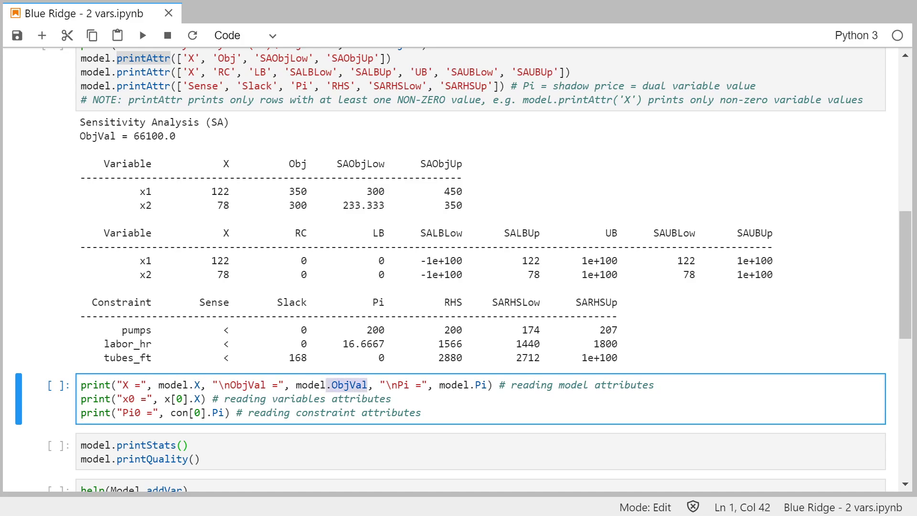
{"action": "left_click_drag", "start_coordinate": [487, 385], "coordinate": [475, 384]}
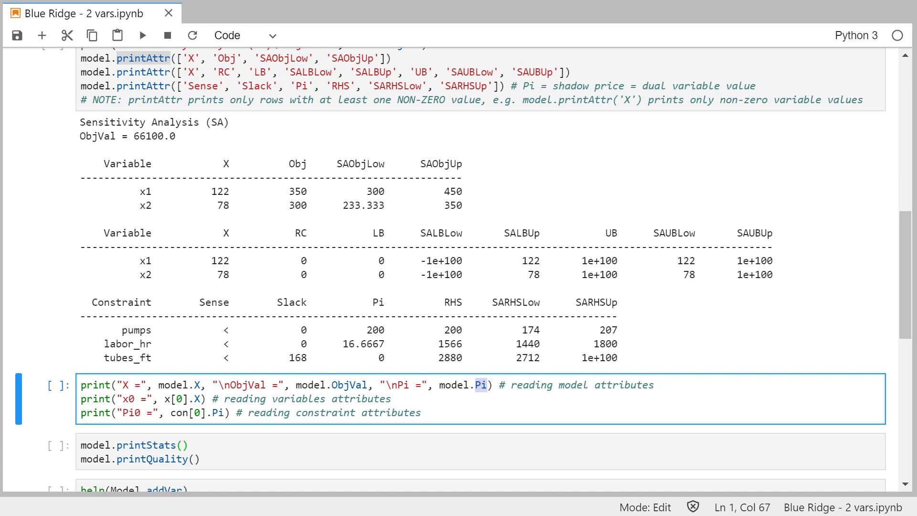
Run the cell and match the printed shadow prices and x0 value 122.0 to their code.
{"action": "key", "text": "shift+Return"}
{"action": "scroll", "coordinate": [208, 368], "scroll_direction": "down", "scroll_amount": 3}
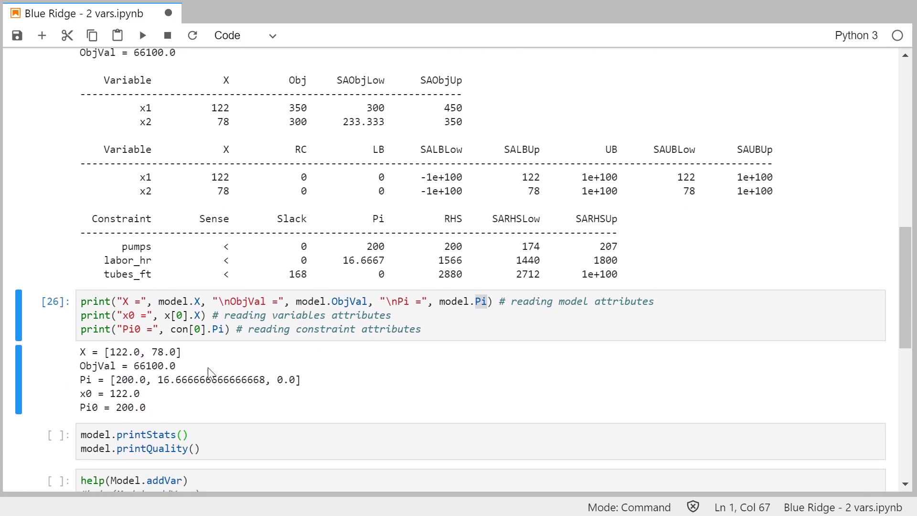
{"action": "left_click_drag", "start_coordinate": [104, 352], "coordinate": [128, 369]}
{"action": "left_click", "coordinate": [370, 301]}
{"action": "left_click_drag", "start_coordinate": [368, 301], "coordinate": [326, 302]}
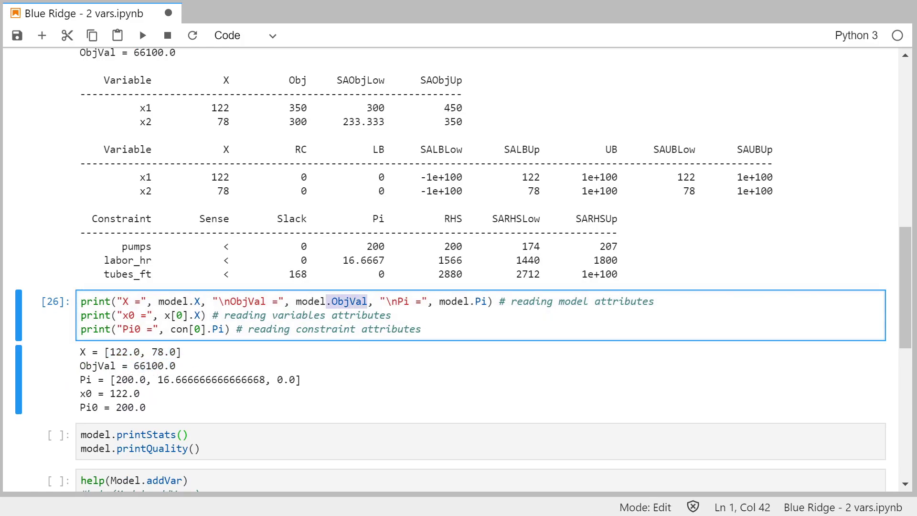
{"action": "double_click", "coordinate": [481, 302]}
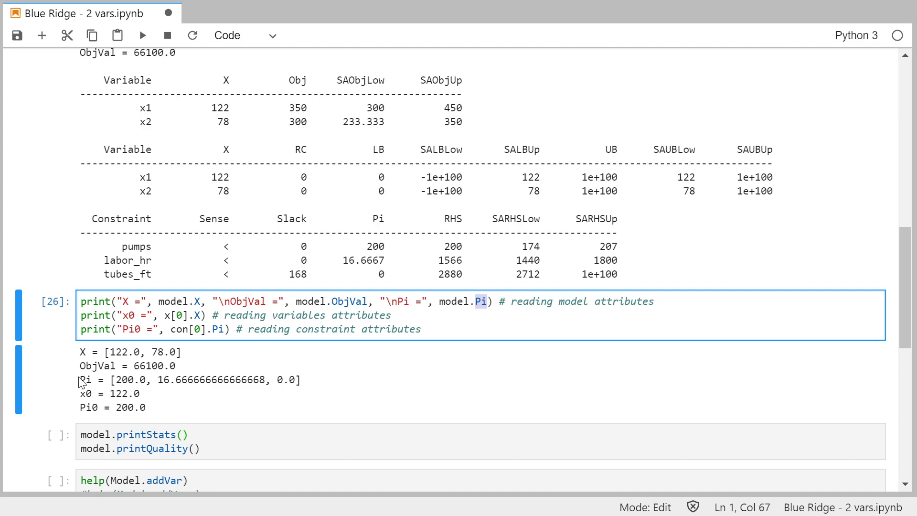
{"action": "left_click_drag", "start_coordinate": [113, 382], "coordinate": [305, 380]}
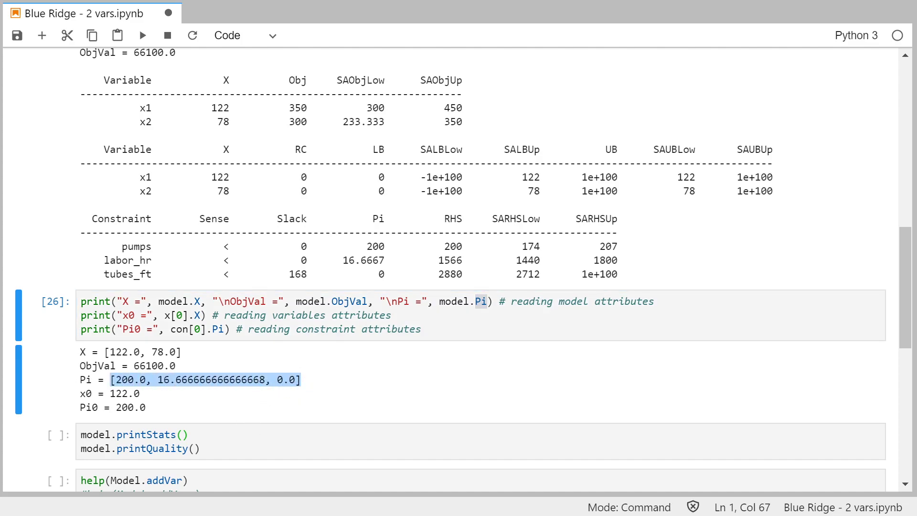
{"action": "left_click_drag", "start_coordinate": [165, 315], "coordinate": [200, 315]}
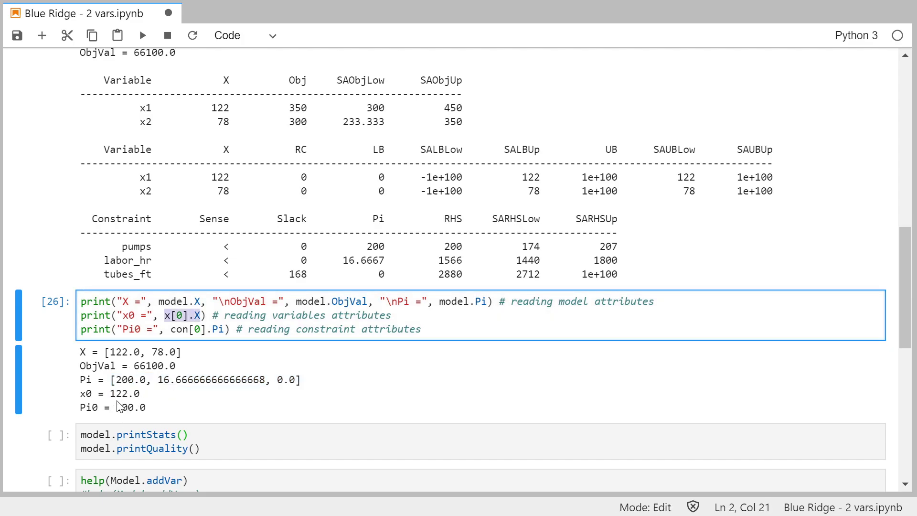
{"action": "left_click_drag", "start_coordinate": [111, 393], "coordinate": [149, 409]}
{"action": "left_click_drag", "start_coordinate": [224, 328], "coordinate": [170, 328]}
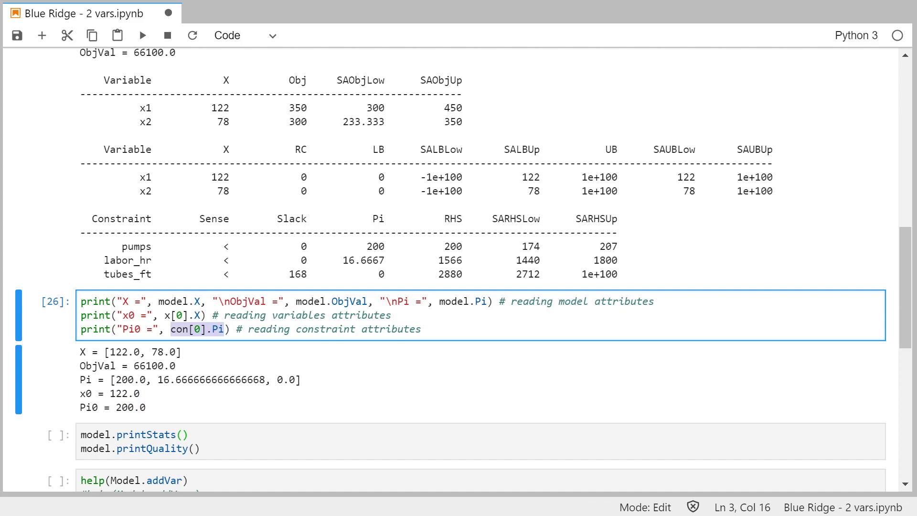
{"action": "left_click_drag", "start_coordinate": [146, 409], "coordinate": [111, 411]}
{"action": "scroll", "coordinate": [250, 399], "scroll_direction": "down", "scroll_amount": 3}
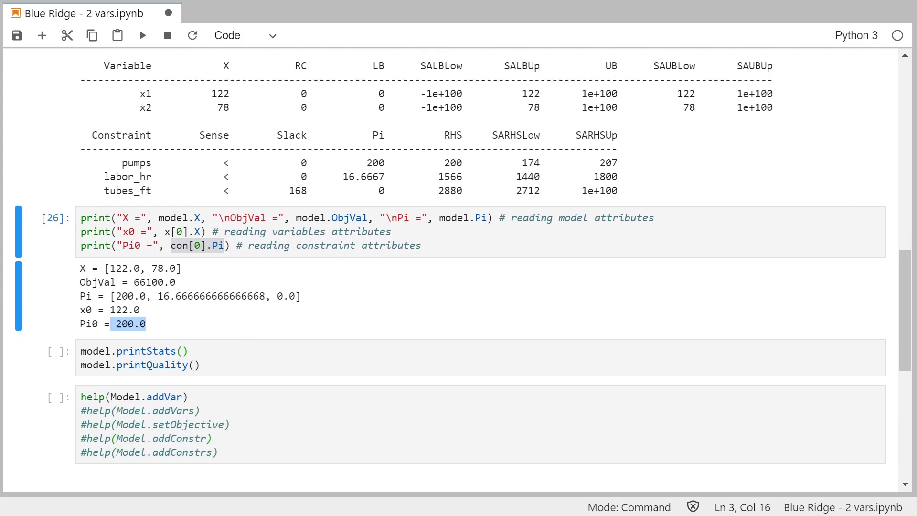
Run the printStats/printQuality cell to print the model statistics and solution quality.
{"action": "left_click", "coordinate": [200, 365]}
{"action": "scroll", "coordinate": [459, 257], "scroll_direction": "down", "scroll_amount": 3}
{"action": "key", "text": "ctrl+Return"}
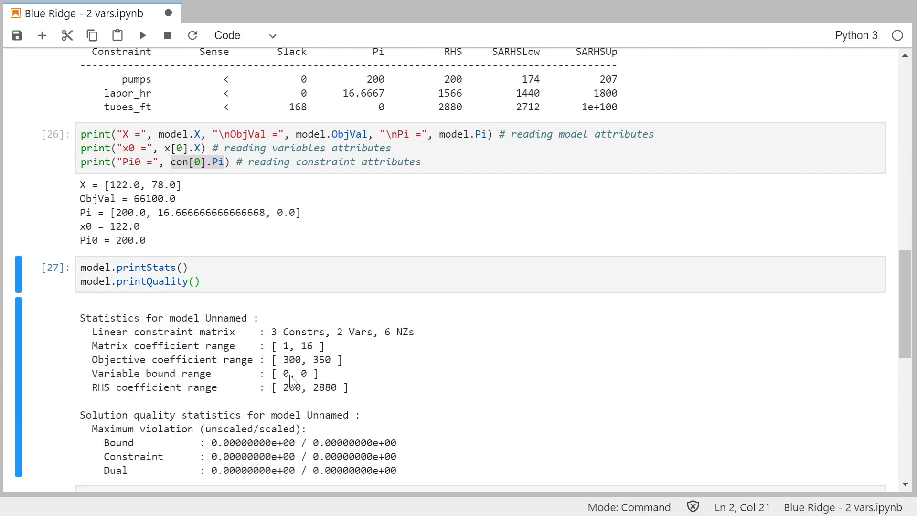
{"action": "scroll", "coordinate": [458, 258], "scroll_direction": "down", "scroll_amount": 3}
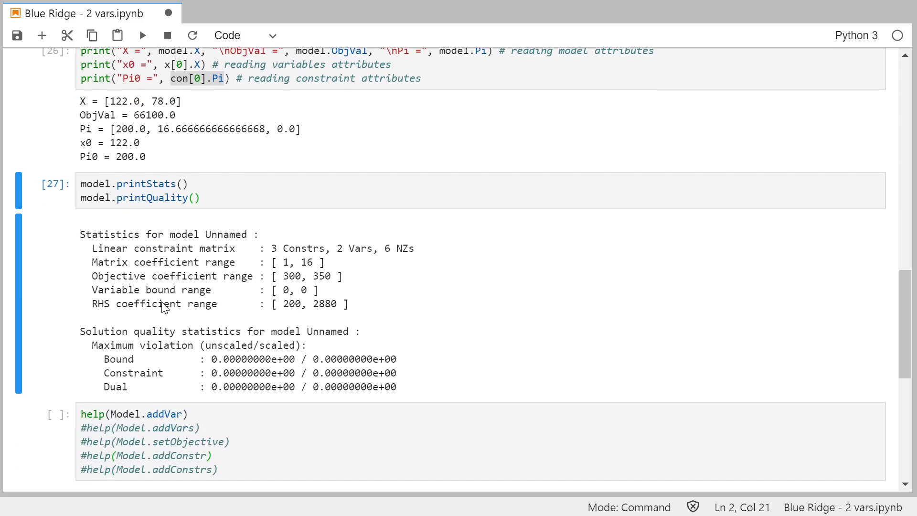
{"action": "scroll", "coordinate": [147, 342], "scroll_direction": "down", "scroll_amount": 6}
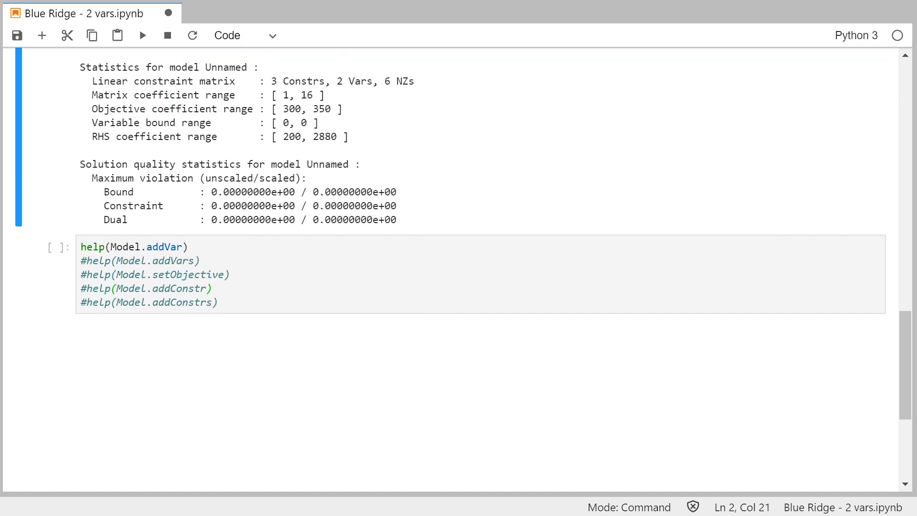
Run help(Model.addVar) to show its signature and defaults, then select the commented-out help calls.
{"action": "left_click", "coordinate": [188, 247]}
{"action": "key", "text": "shift+Return"}
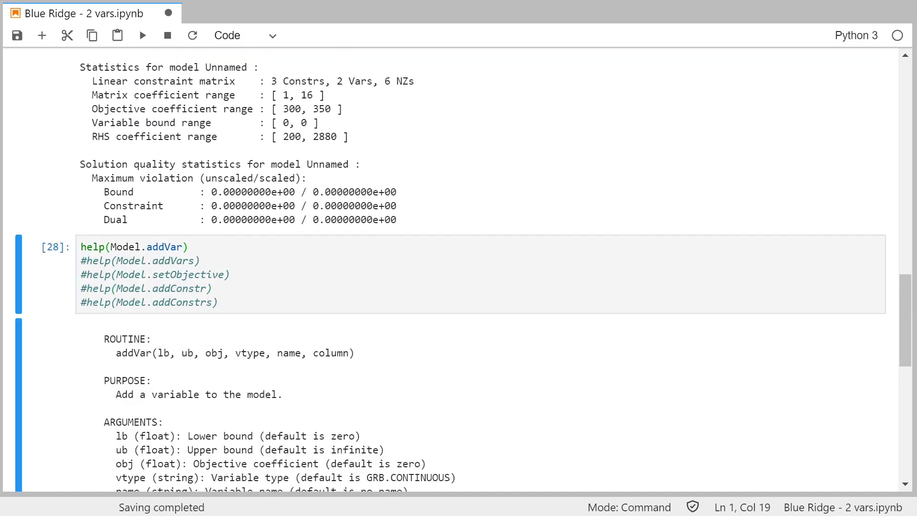
{"action": "scroll", "coordinate": [210, 303], "scroll_direction": "down", "scroll_amount": 3}
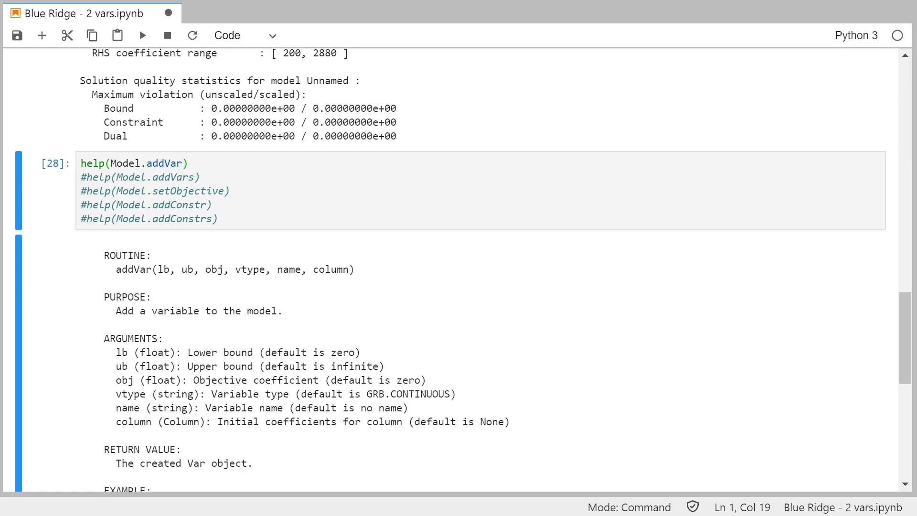
{"action": "left_click_drag", "start_coordinate": [225, 218], "coordinate": [123, 177]}
{"action": "left_click", "coordinate": [212, 204]}
{"action": "scroll", "coordinate": [283, 219], "scroll_direction": "up", "scroll_amount": 15}
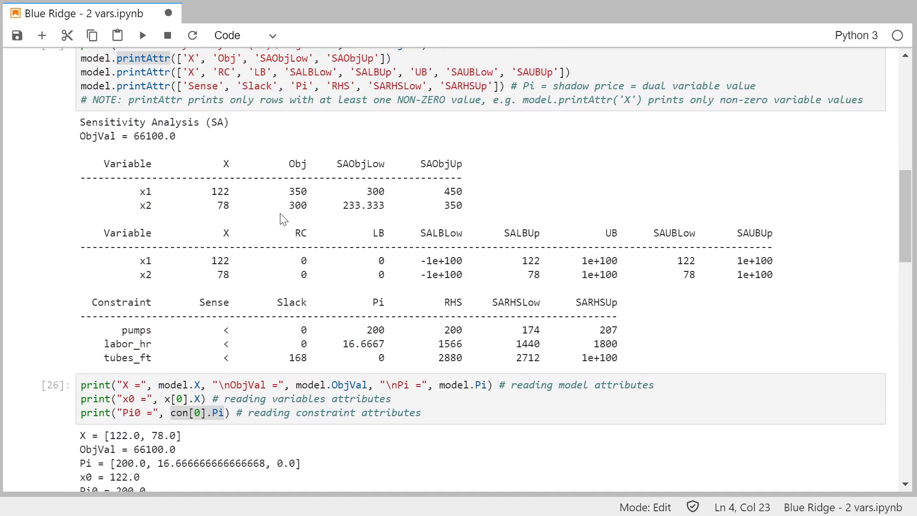
{"action": "left_click_drag", "start_coordinate": [906, 223], "coordinate": [907, 198]}
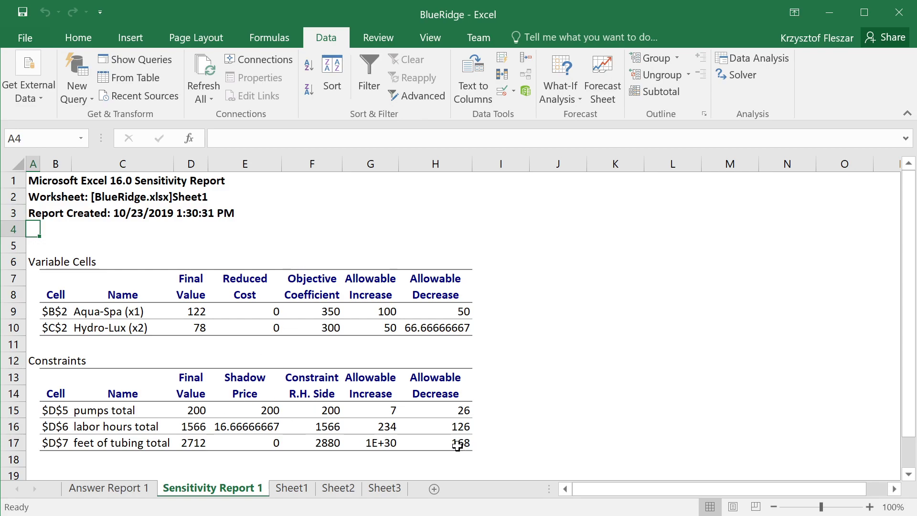
{"action": "left_click_drag", "start_coordinate": [30, 262], "coordinate": [446, 447]}
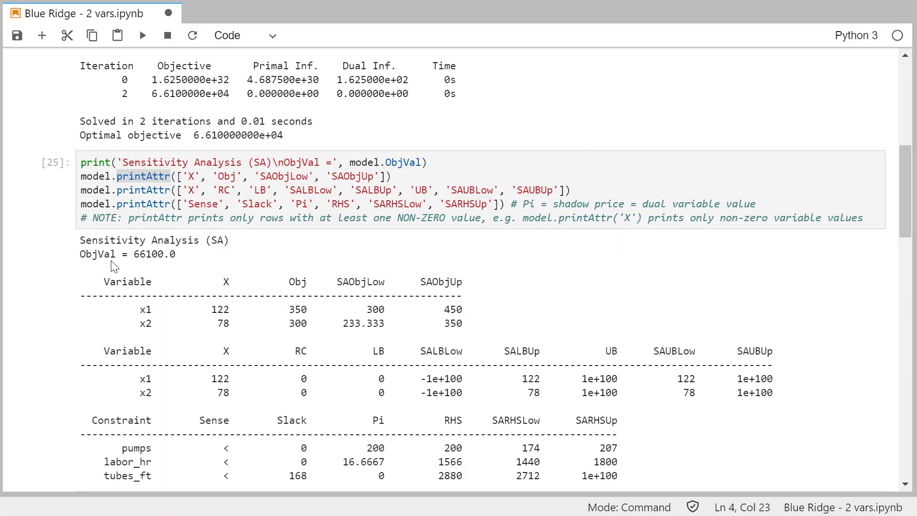
{"action": "scroll", "coordinate": [84, 260], "scroll_direction": "down", "scroll_amount": 2}
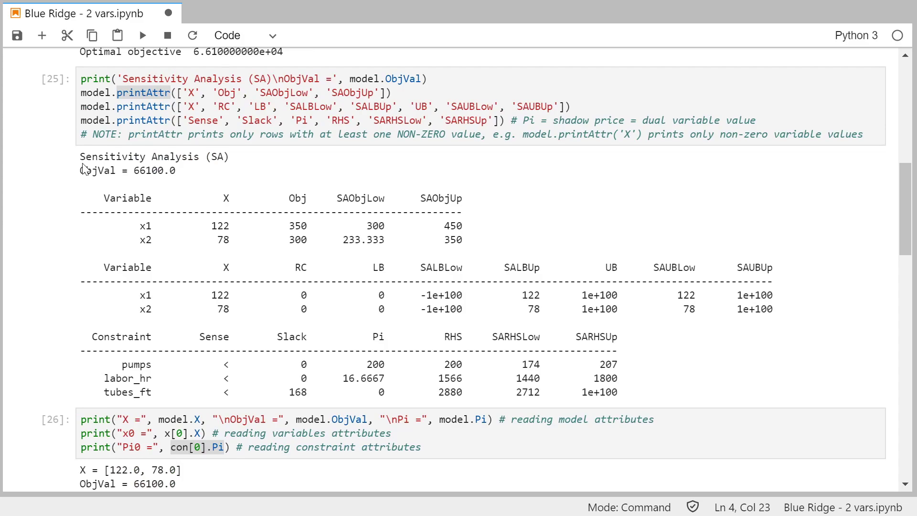
{"action": "left_click_drag", "start_coordinate": [82, 164], "coordinate": [620, 392]}
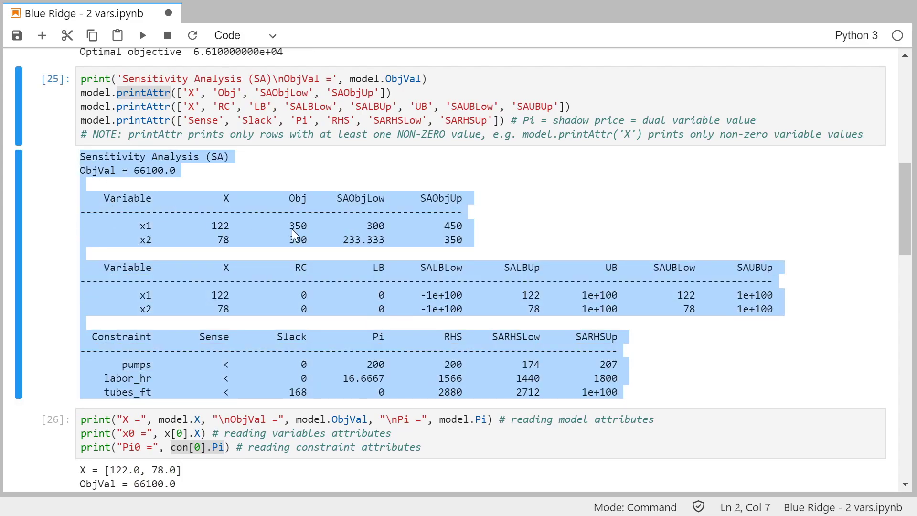